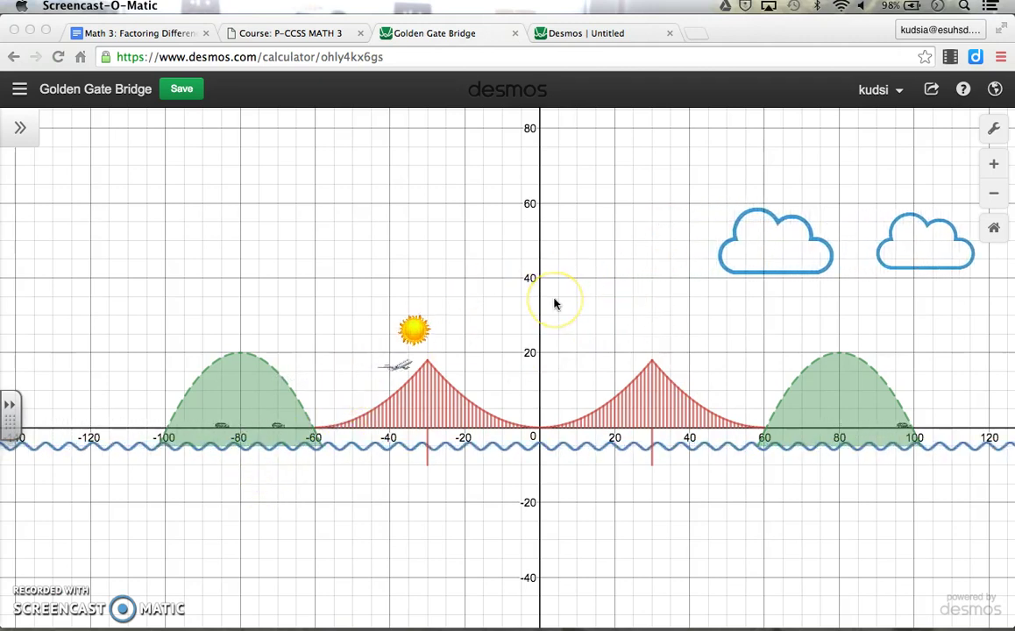
Step: Work in the Desmos window before switching to the untitled graph
{"action": "left_click", "coordinate": [516, 317]}
{"action": "left_click", "coordinate": [688, 282]}
{"action": "left_click", "coordinate": [900, 228]}
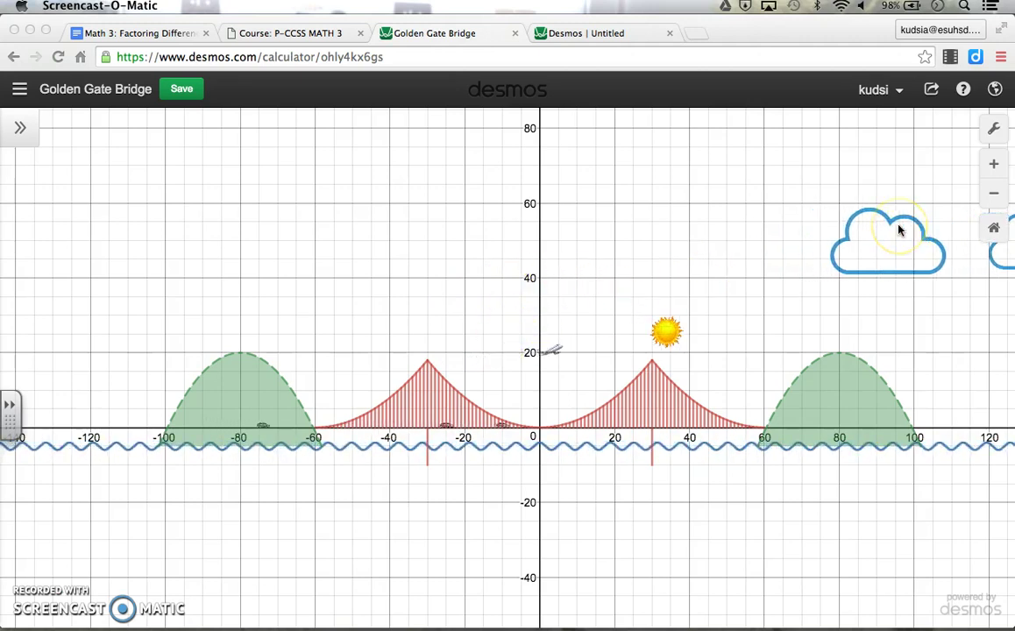
{"action": "left_click", "coordinate": [854, 247]}
{"action": "left_click", "coordinate": [699, 315]}
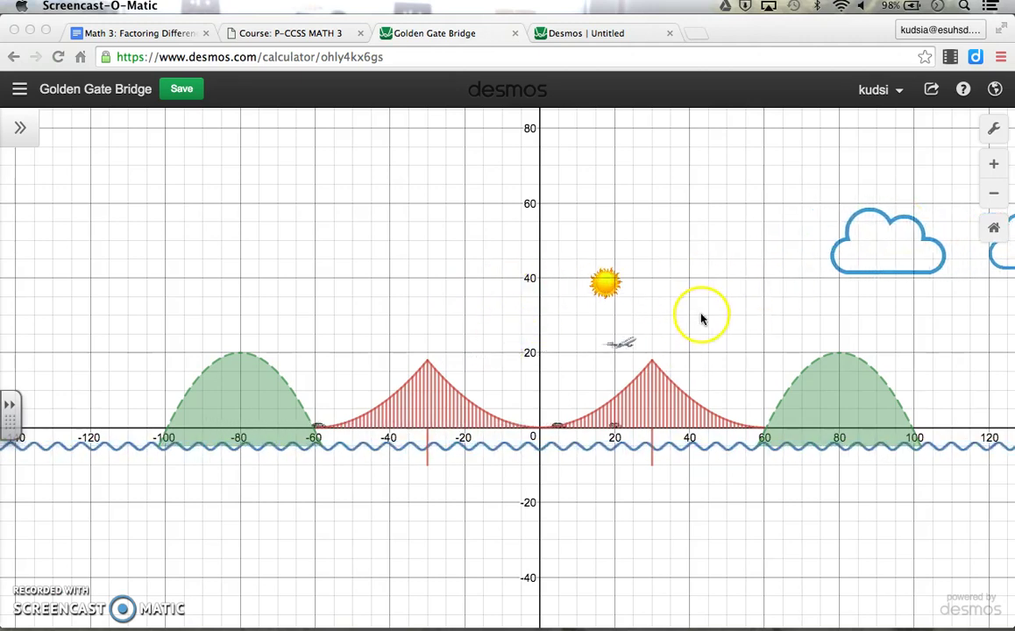
{"action": "left_click", "coordinate": [686, 352]}
{"action": "left_click", "coordinate": [752, 419]}
{"action": "left_click", "coordinate": [800, 390]}
{"action": "left_click", "coordinate": [798, 337]}
{"action": "left_click", "coordinate": [714, 364]}
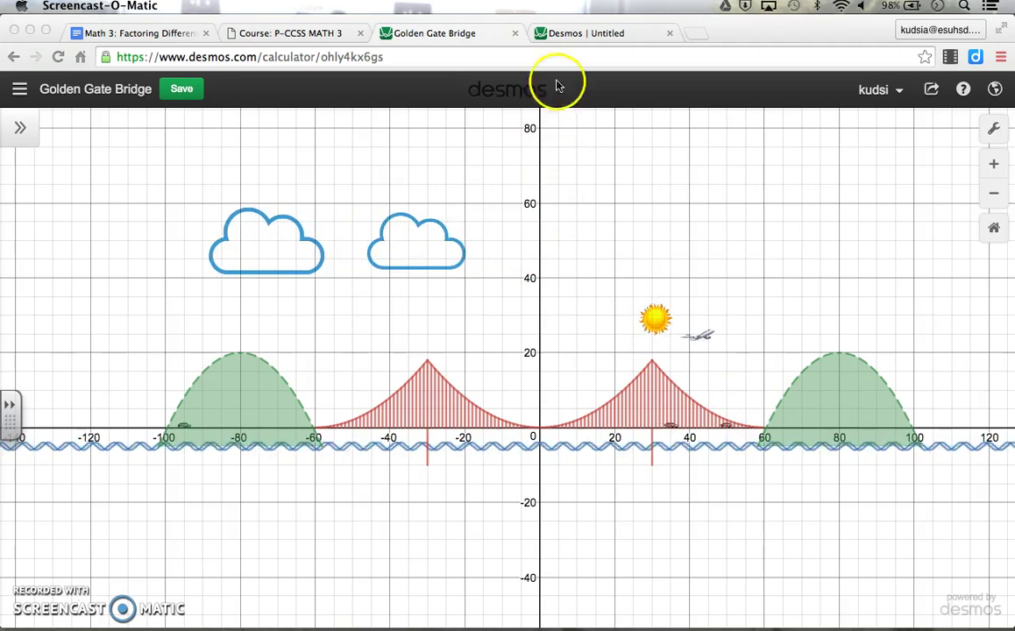
Step: In the untitled graph, enter y = mx + b and add m and b sliders, both at 1
{"action": "left_click", "coordinate": [571, 33]}
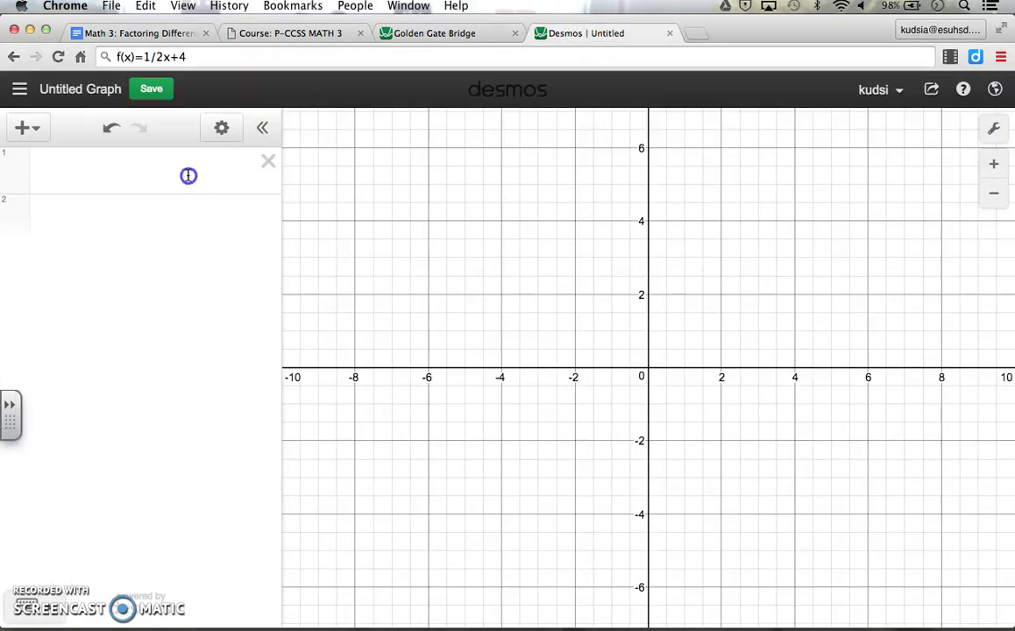
{"action": "left_click", "coordinate": [188, 175]}
{"action": "type", "text": "y = mx "}
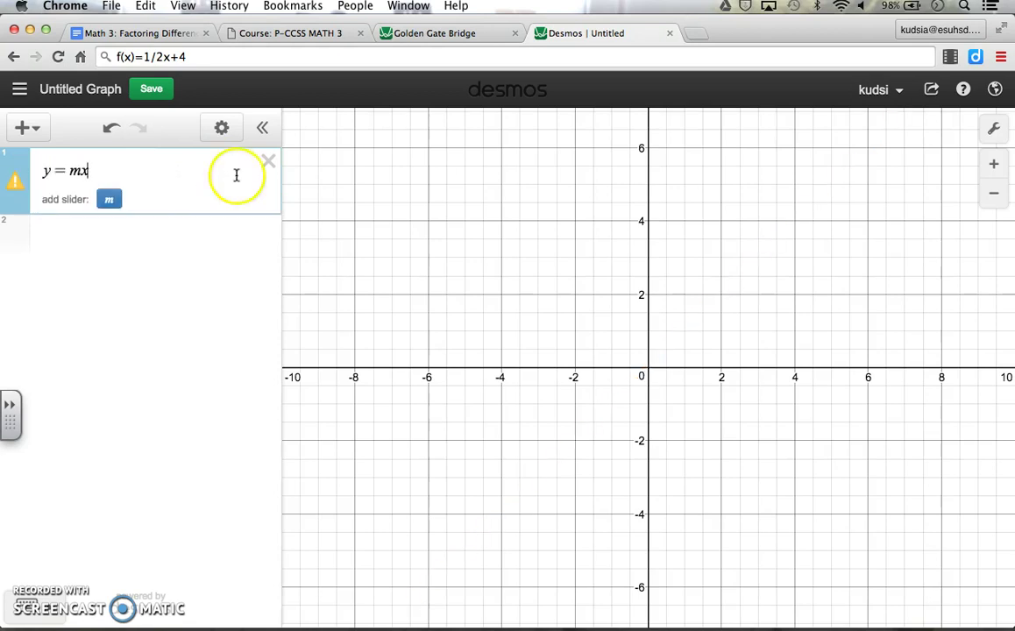
{"action": "type", "text": "+ "}
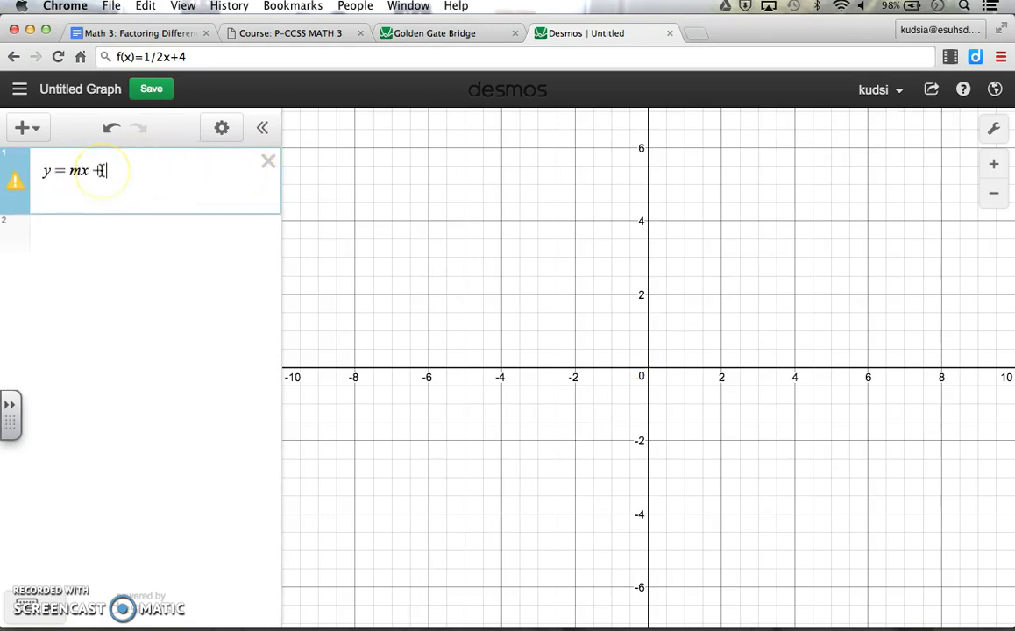
{"action": "type", "text": "b"}
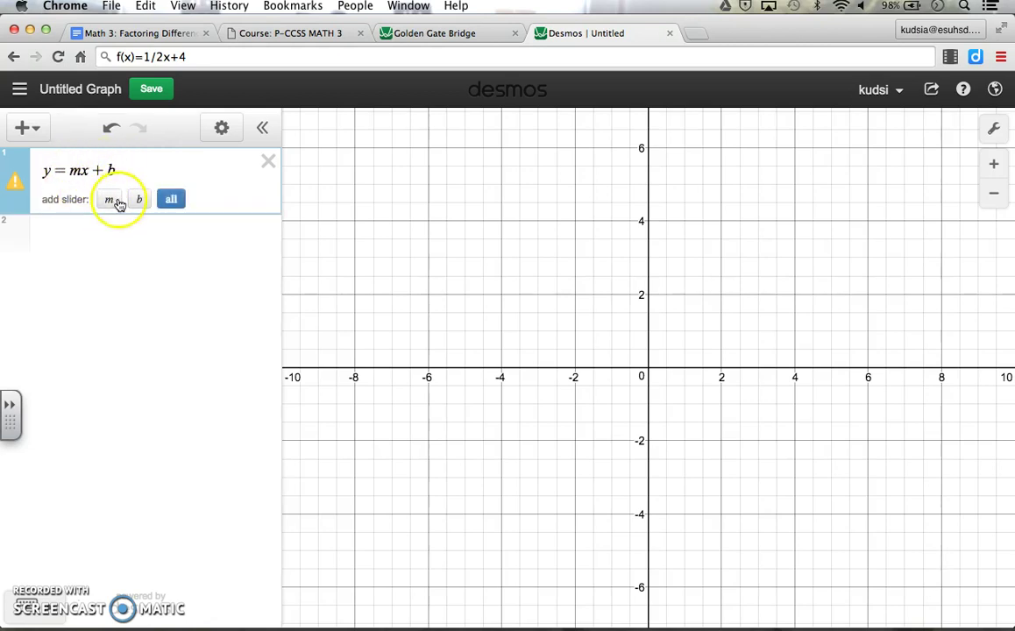
{"action": "left_click", "coordinate": [111, 201]}
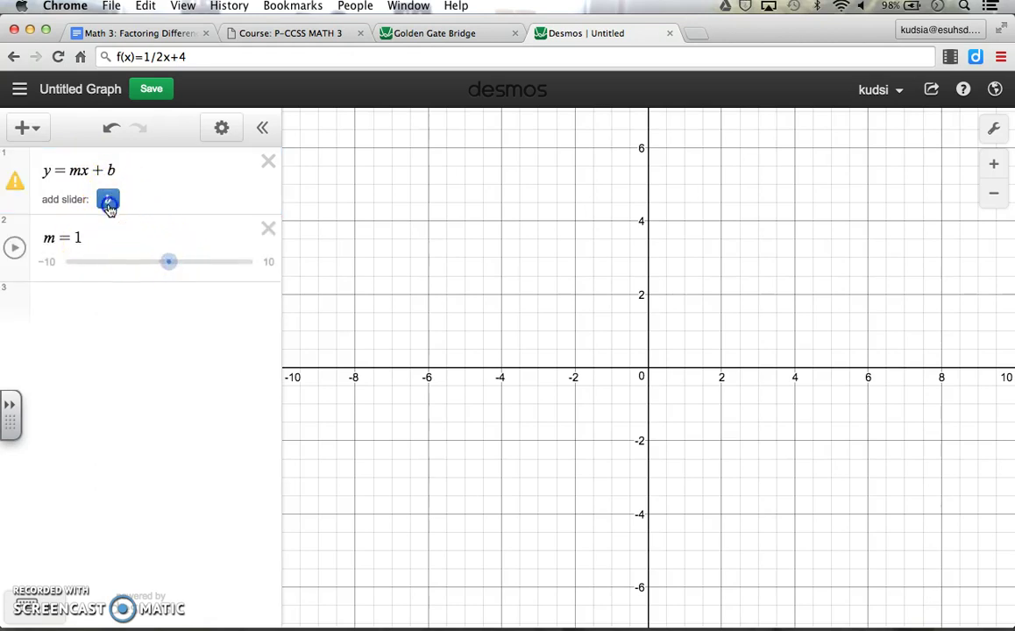
{"action": "left_click", "coordinate": [107, 203]}
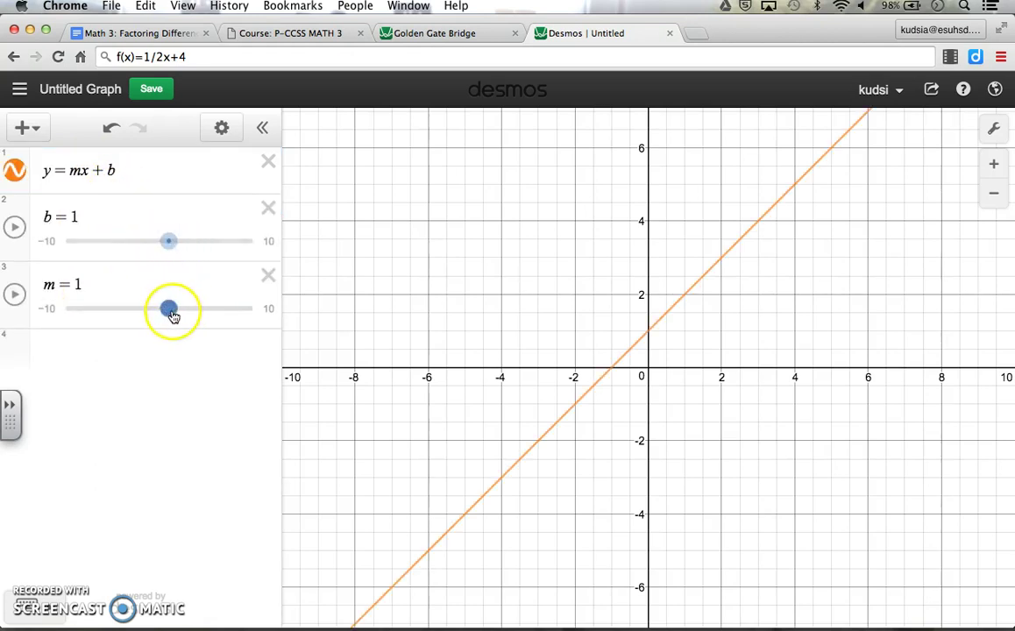
Step: Tilt the line with the m slider, then bring m to 0 for a flat y = 1
{"action": "left_click_drag", "start_coordinate": [170, 315], "coordinate": [287, 323]}
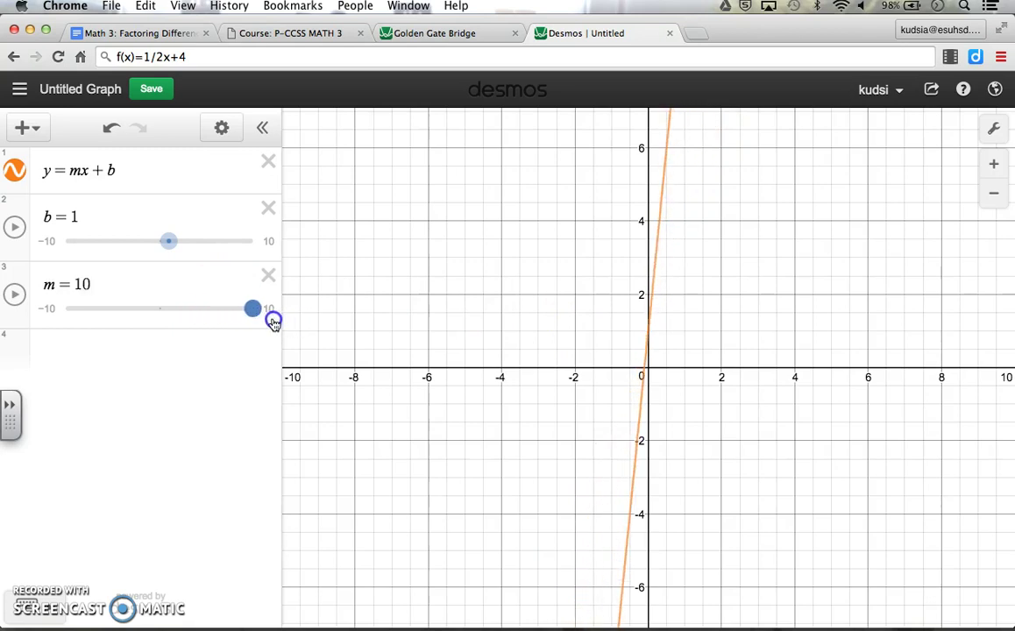
{"action": "left_click_drag", "start_coordinate": [266, 319], "coordinate": [161, 313]}
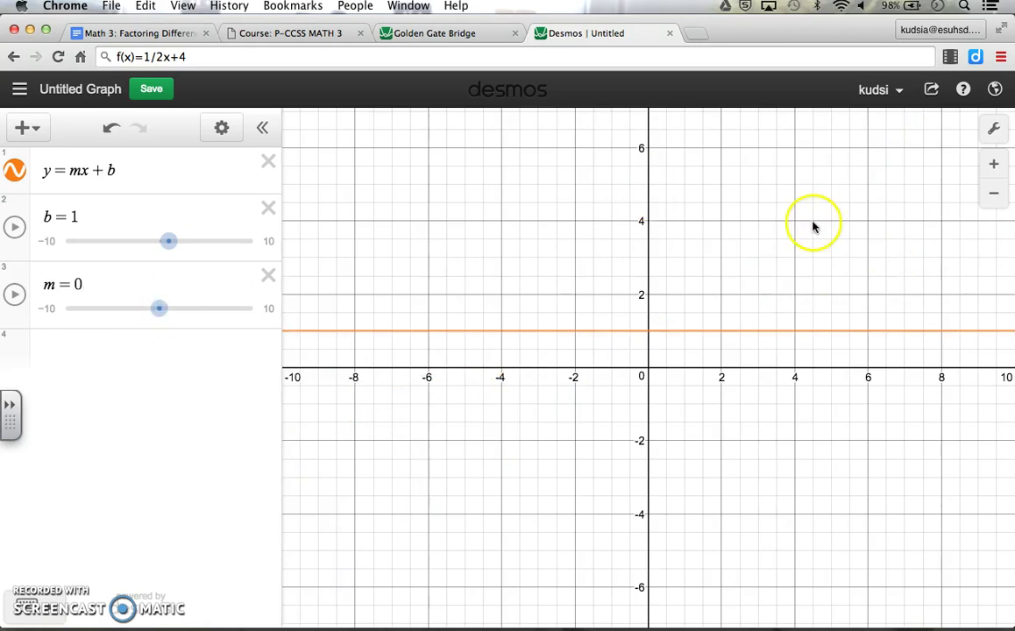
Step: Turn on Projector Mode in the graph settings for bolder lines
{"action": "left_click", "coordinate": [993, 129]}
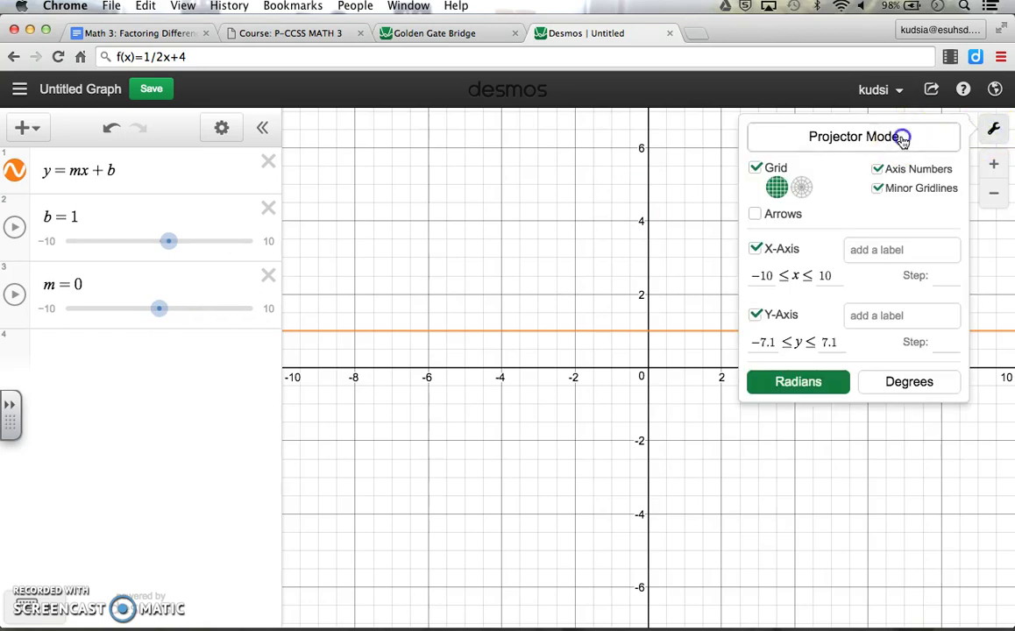
{"action": "left_click", "coordinate": [903, 140]}
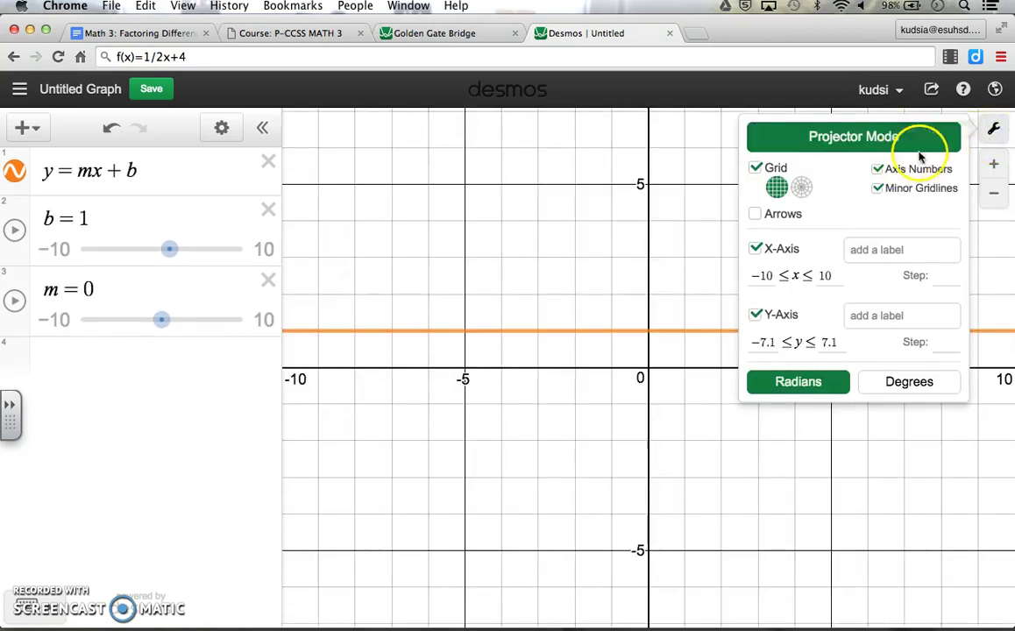
{"action": "left_click", "coordinate": [995, 131]}
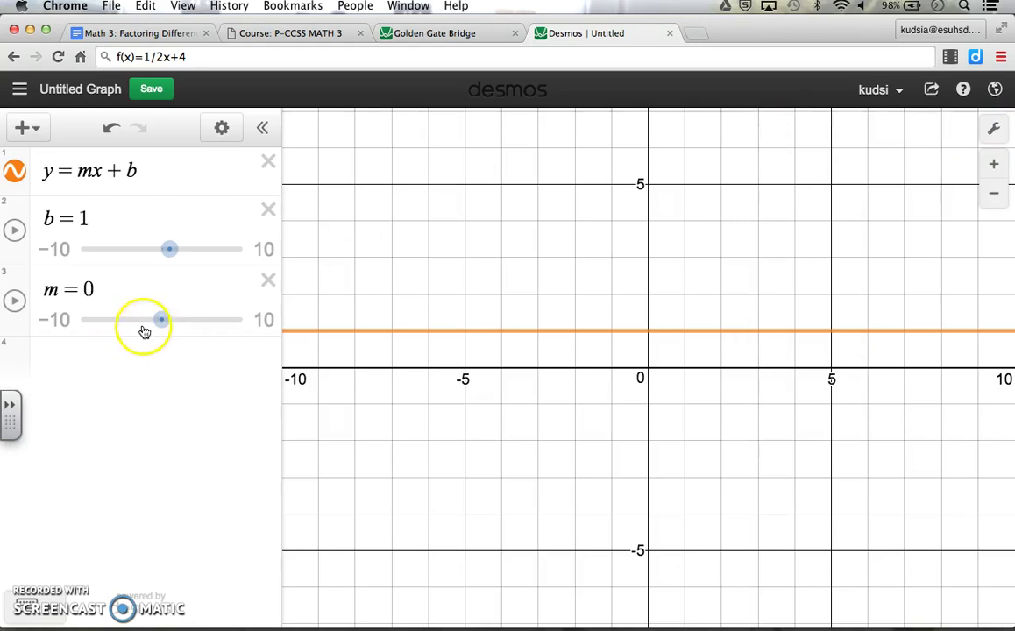
Step: Move the line by dragging b up to 5 and down, then animate b
{"action": "left_click_drag", "start_coordinate": [174, 261], "coordinate": [205, 265]}
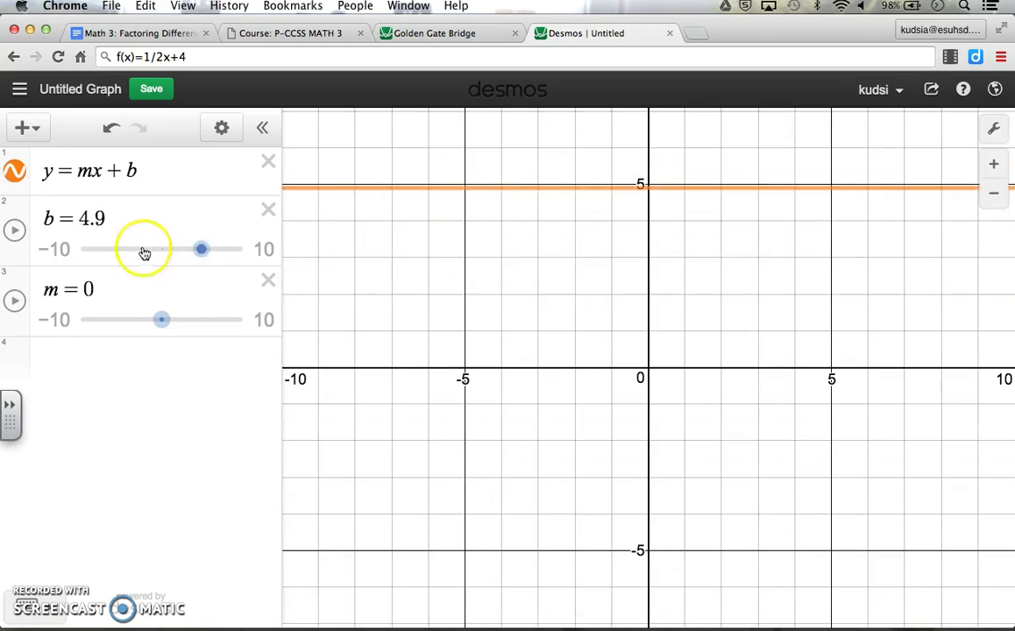
{"action": "left_click_drag", "start_coordinate": [201, 250], "coordinate": [202, 250]}
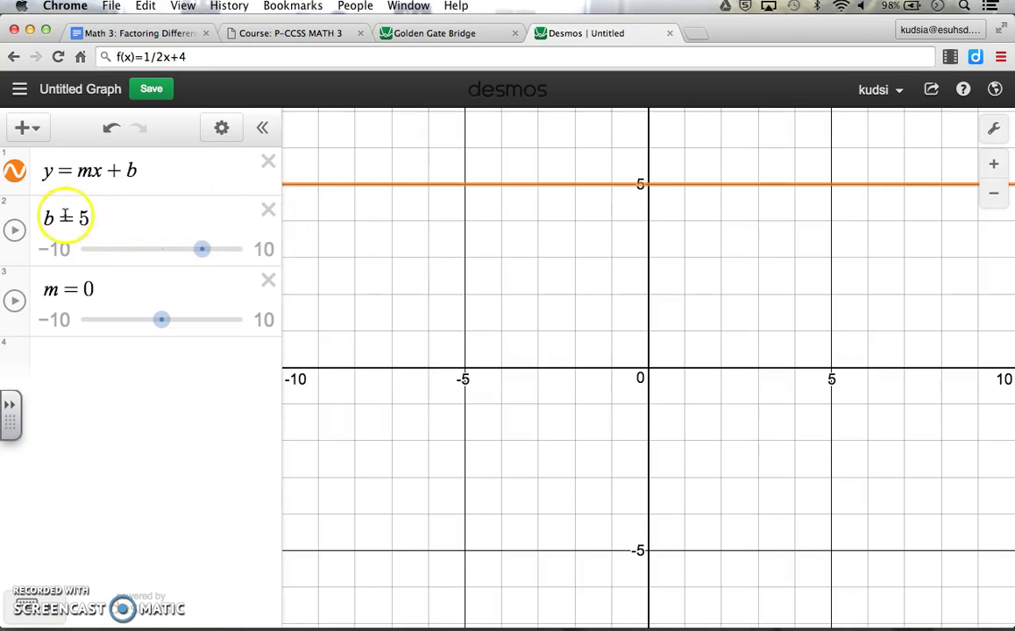
{"action": "left_click_drag", "start_coordinate": [210, 258], "coordinate": [153, 251]}
{"action": "left_click", "coordinate": [16, 231]}
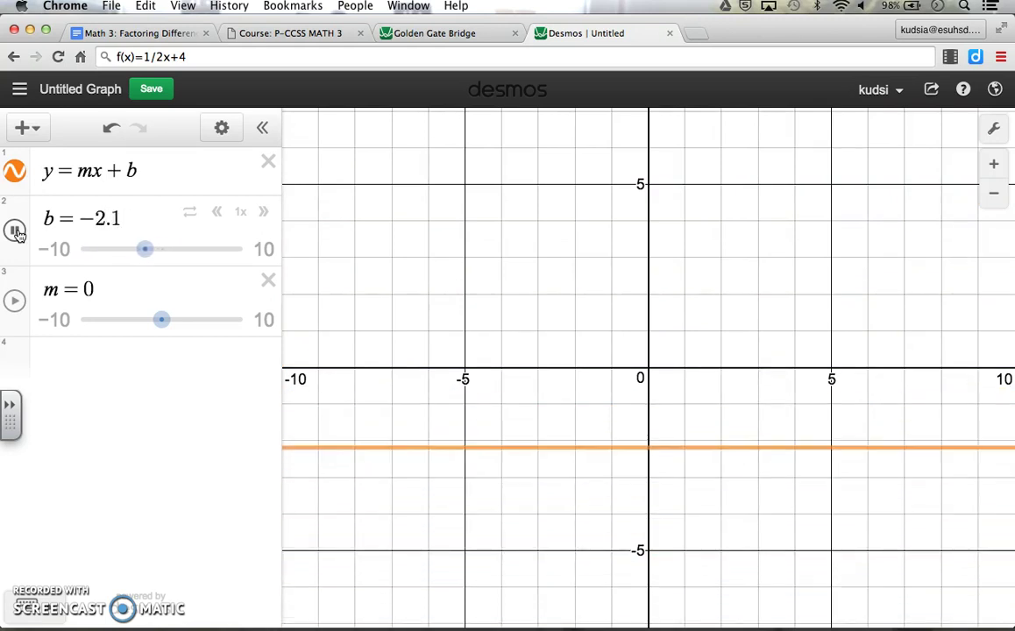
Step: Pause b at 3.63, animate m and stop it at 8, then delete the m slider
{"action": "left_click", "coordinate": [14, 230]}
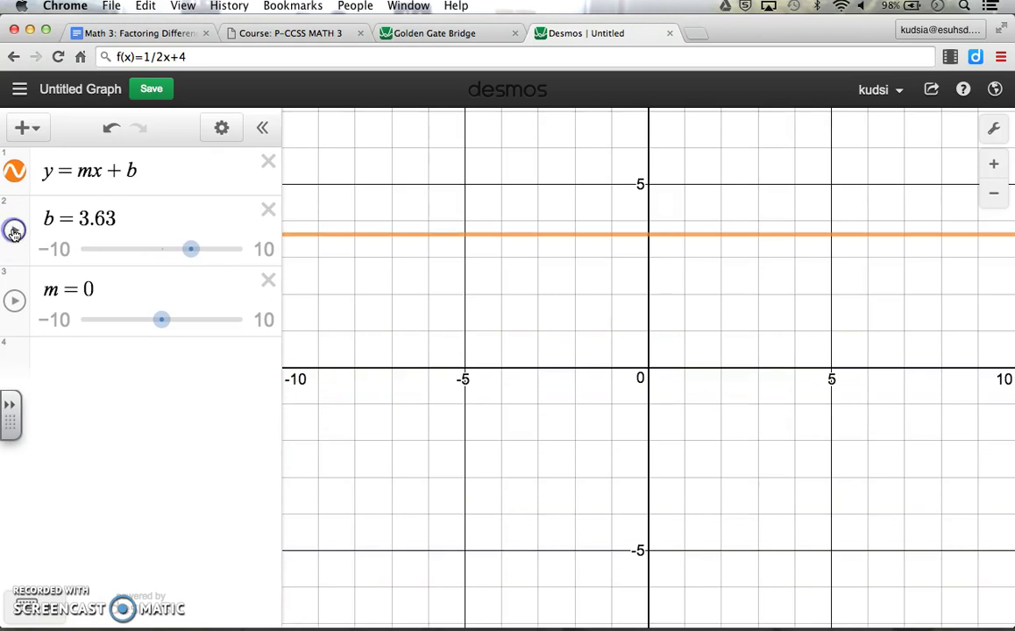
{"action": "left_click", "coordinate": [14, 301]}
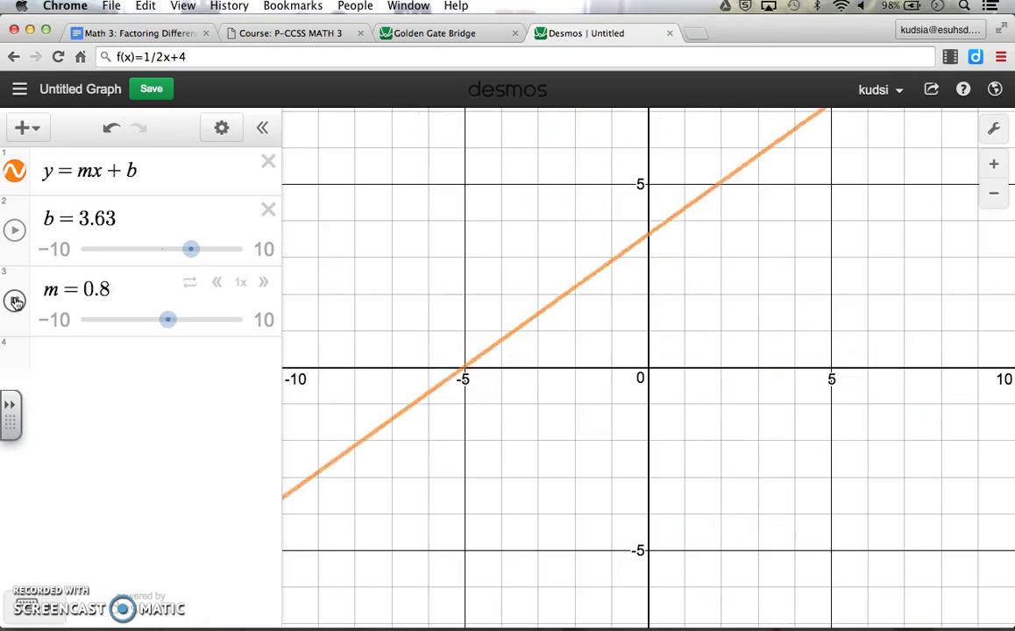
{"action": "left_click", "coordinate": [15, 301]}
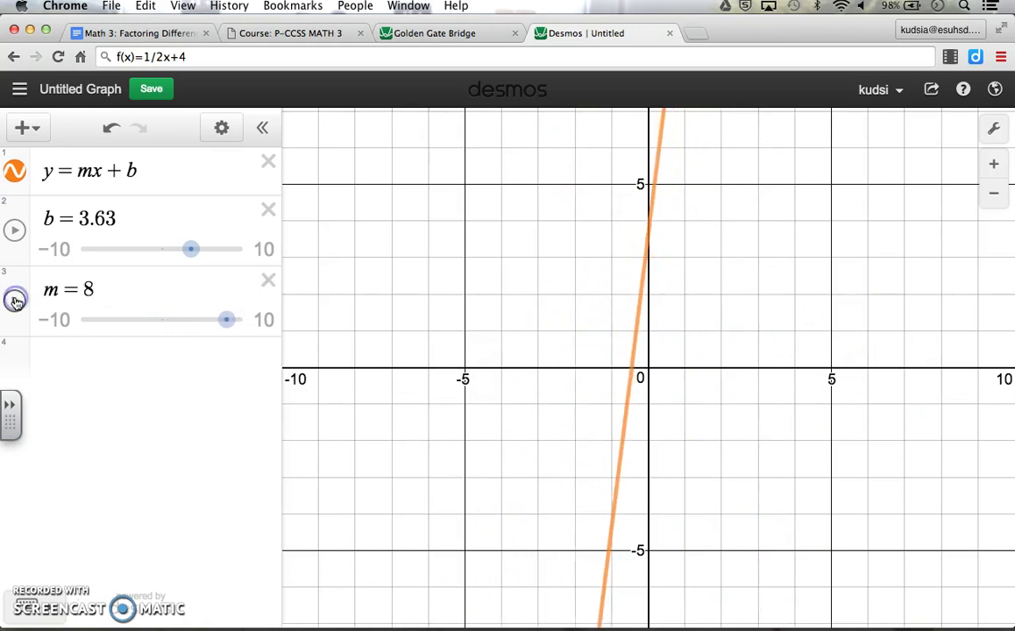
{"action": "left_click", "coordinate": [264, 283]}
Step: Delete the b slider and define m as the list [1,2,...10] in a new row
{"action": "left_click", "coordinate": [269, 233]}
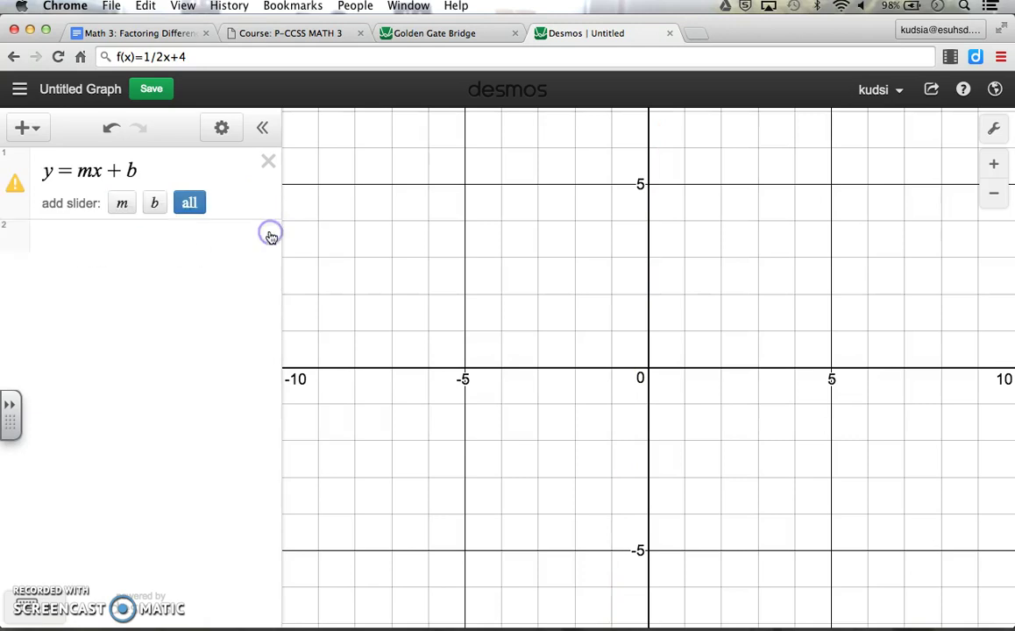
{"action": "left_click", "coordinate": [106, 235]}
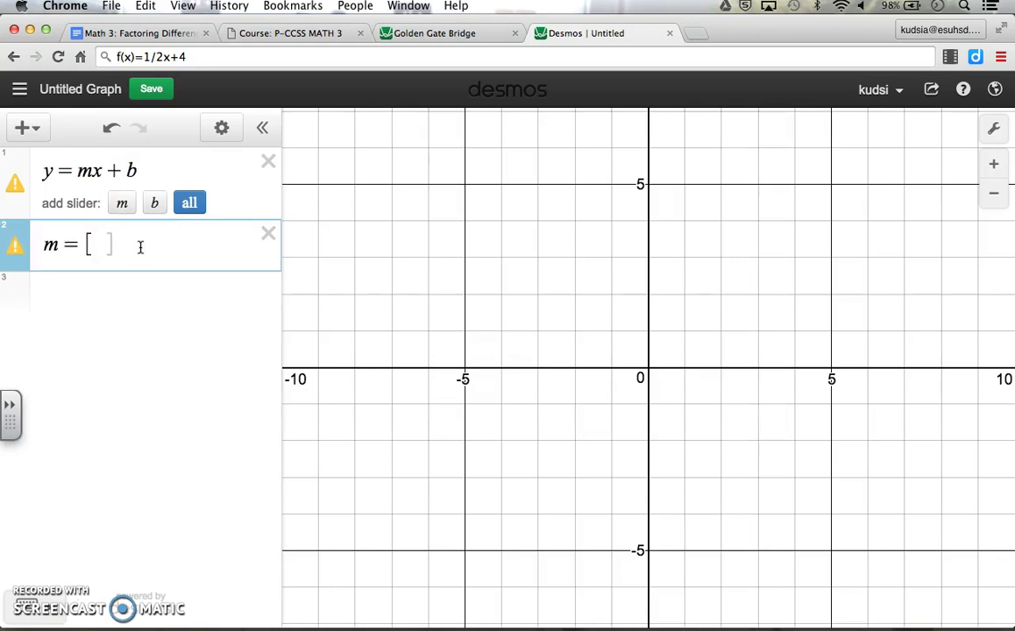
{"action": "type", "text": "m = [1,2,3"}
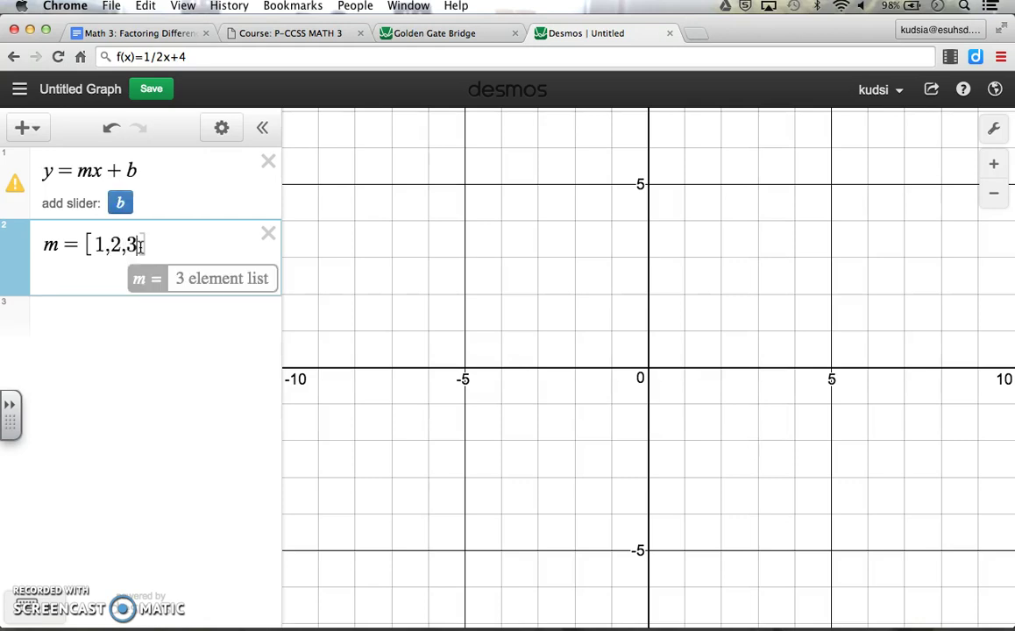
{"action": "key", "text": "BackSpace"}
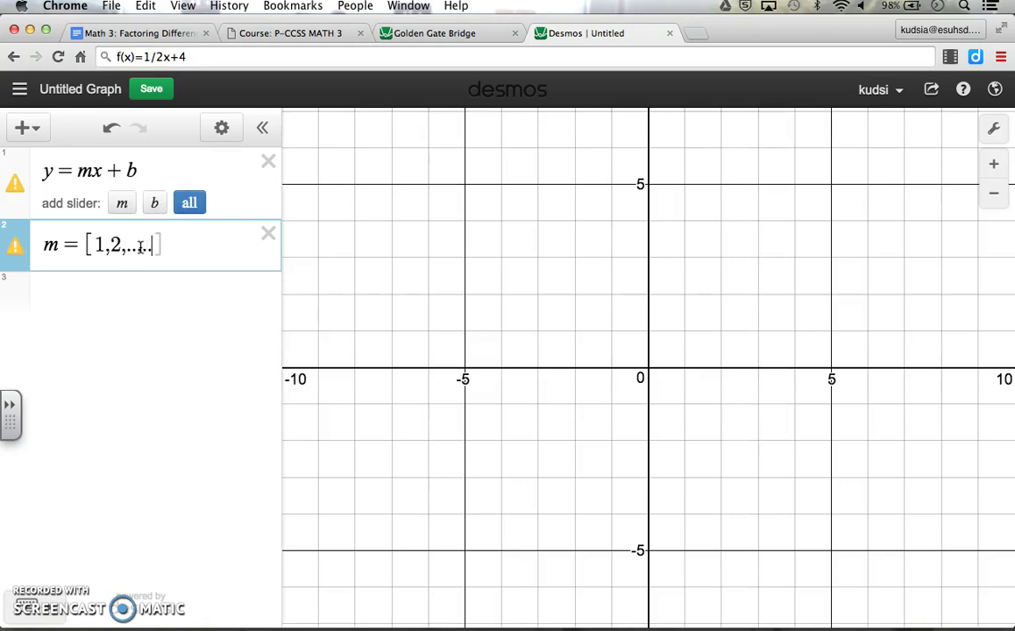
{"action": "left_click", "coordinate": [108, 311]}
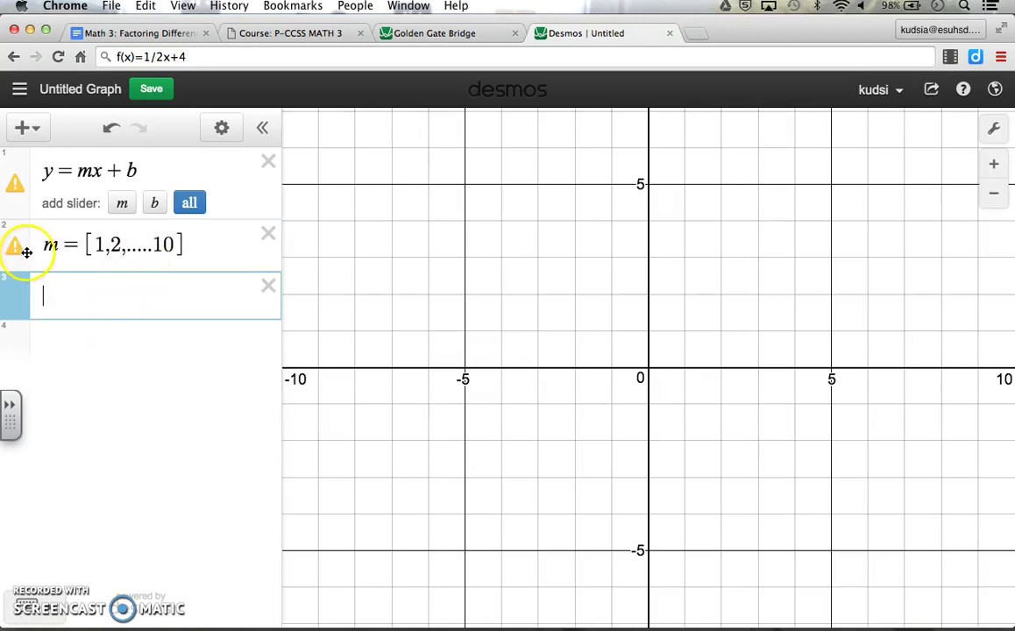
{"action": "mouse_move", "coordinate": [22, 256]}
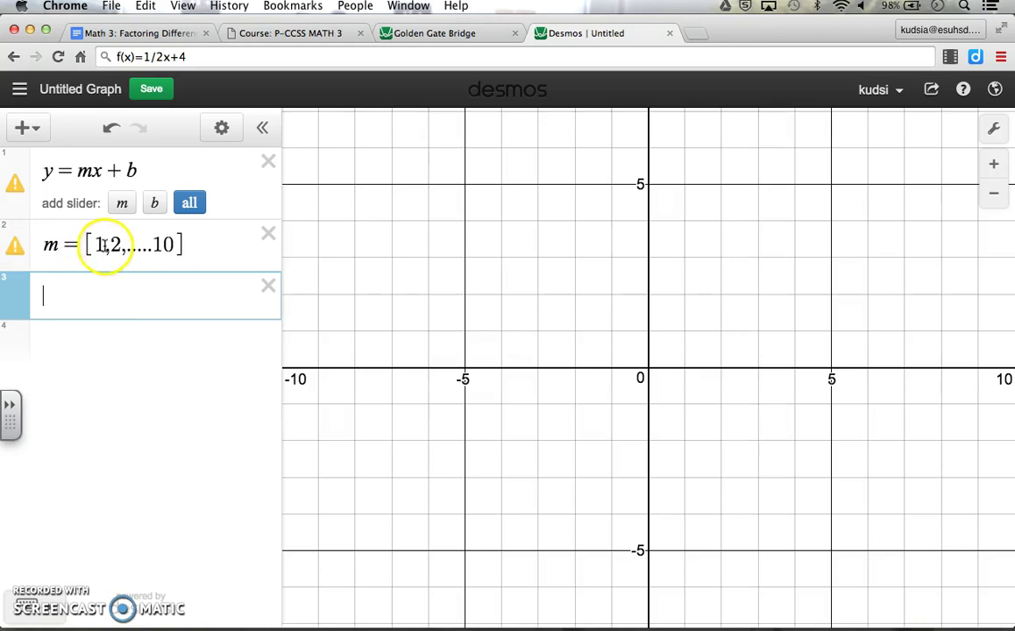
{"action": "left_click", "coordinate": [131, 245]}
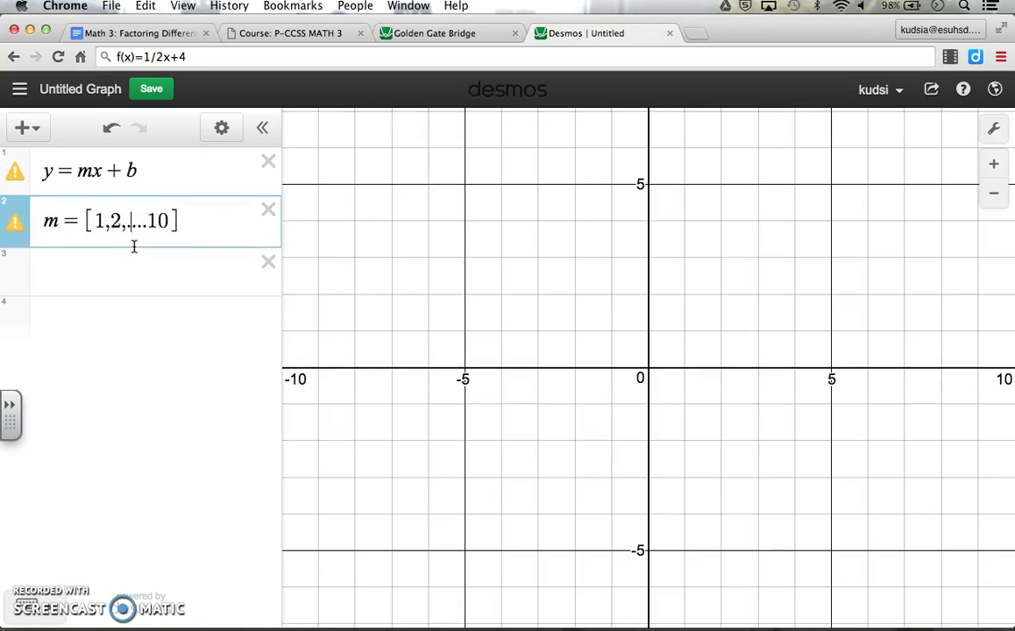
{"action": "key", "text": "BackSpace"}
{"action": "left_click", "coordinate": [149, 263]}
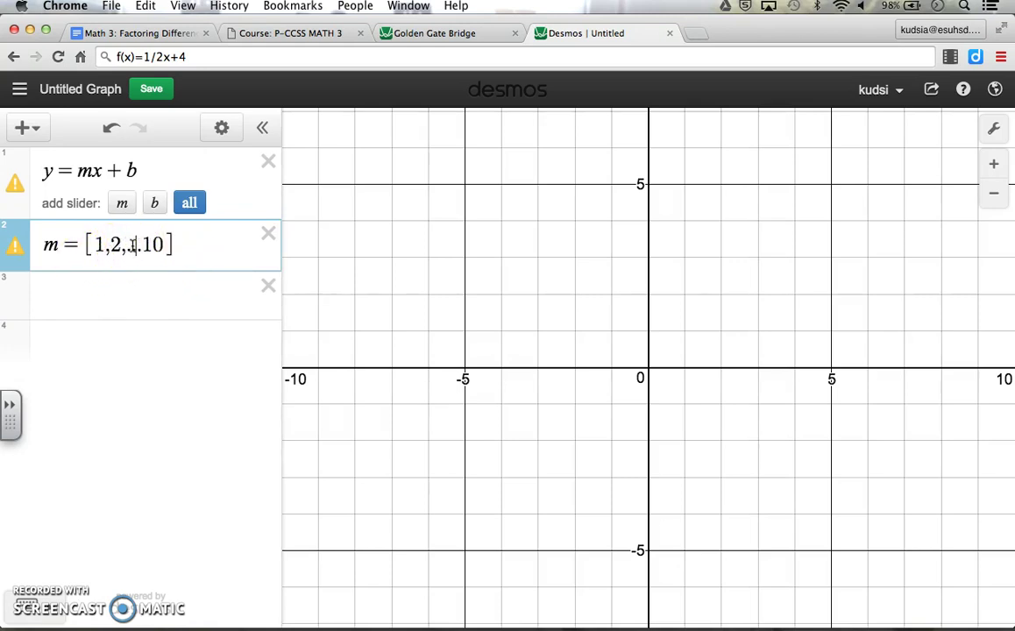
{"action": "type", "text": "."}
{"action": "left_click", "coordinate": [157, 248]}
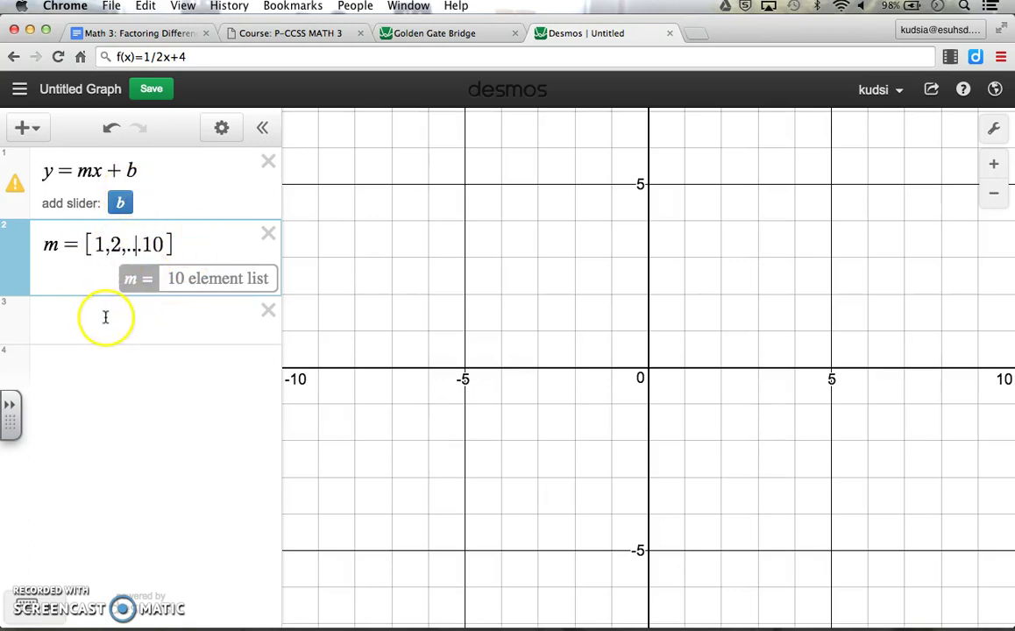
Step: Reduce row 1 to y = mx and extend the m list to [1,2,...100]
{"action": "left_click", "coordinate": [140, 170]}
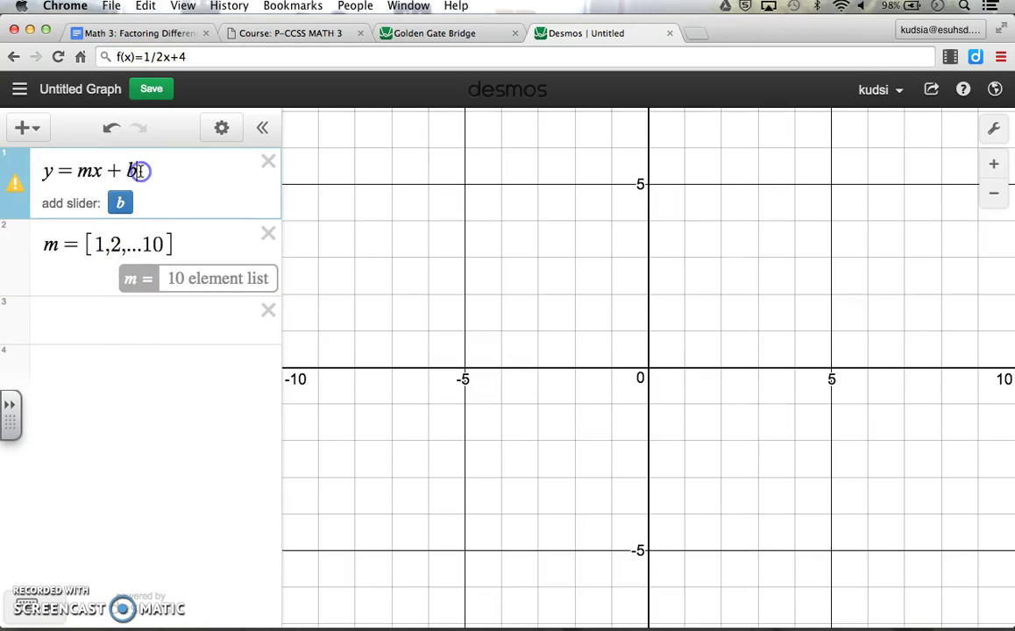
{"action": "key", "text": "BackSpace"}
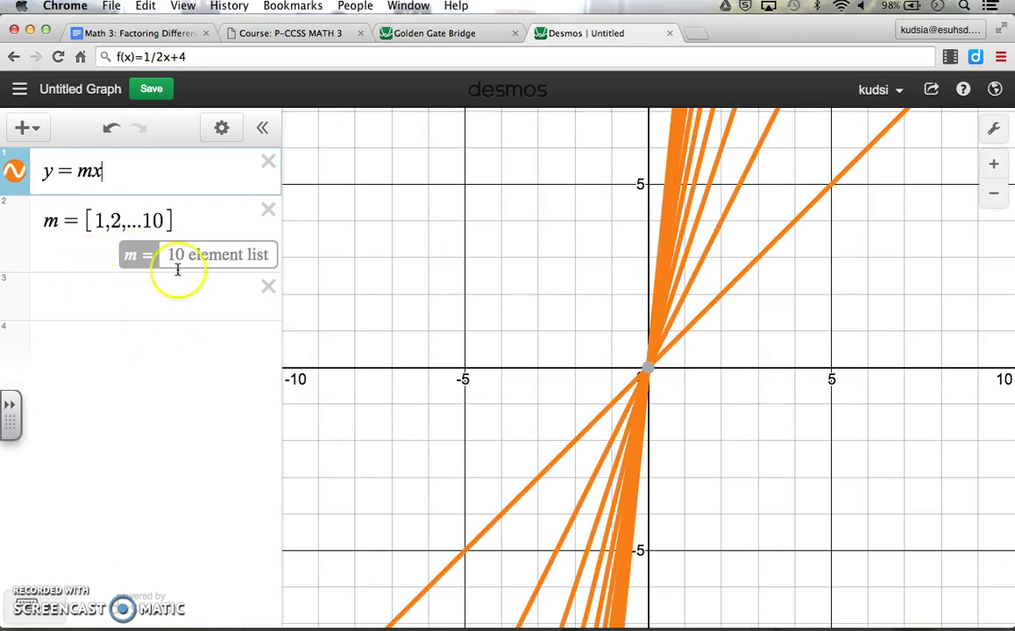
{"action": "left_click", "coordinate": [164, 220]}
{"action": "type", "text": "0"}
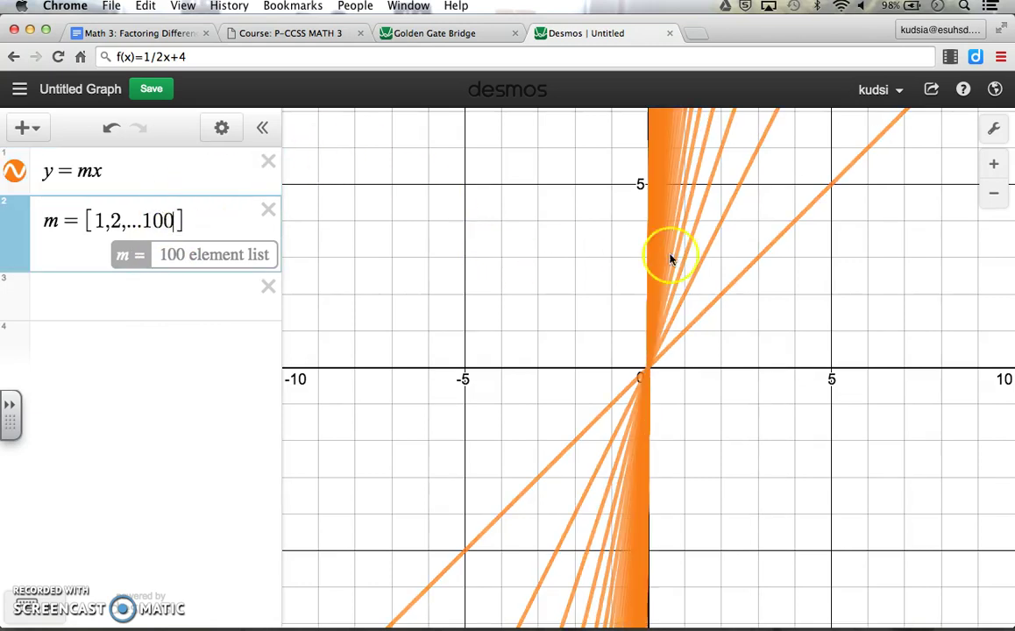
{"action": "scroll", "coordinate": [710, 245], "scroll_direction": "up", "scroll_amount": 2}
{"action": "scroll", "coordinate": [710, 246], "scroll_direction": "up", "scroll_amount": 5}
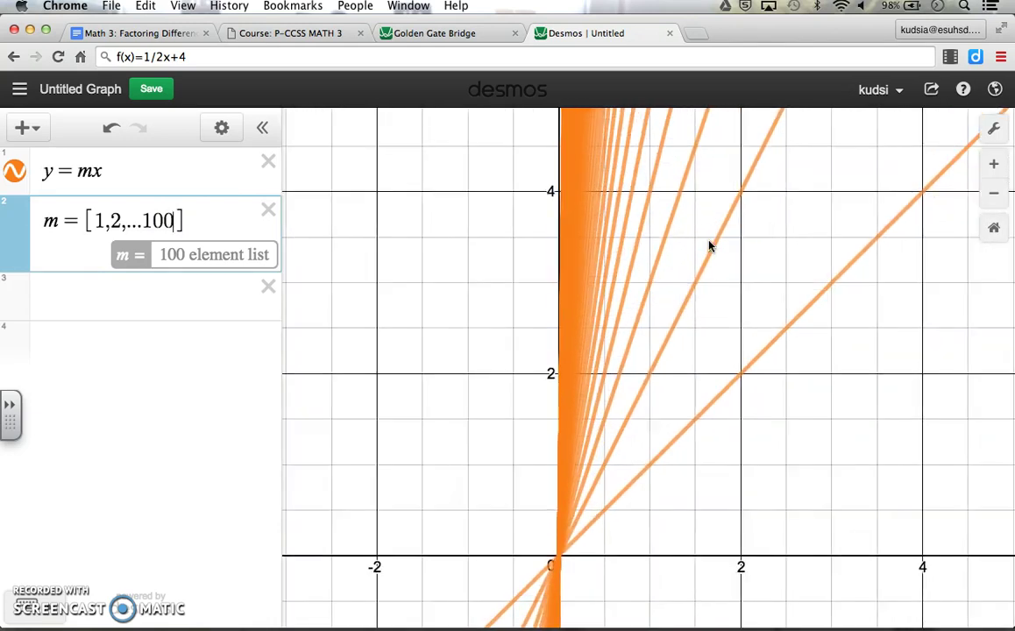
{"action": "scroll", "coordinate": [854, 370], "scroll_direction": "down", "scroll_amount": 2}
{"action": "scroll", "coordinate": [854, 371], "scroll_direction": "up", "scroll_amount": 2}
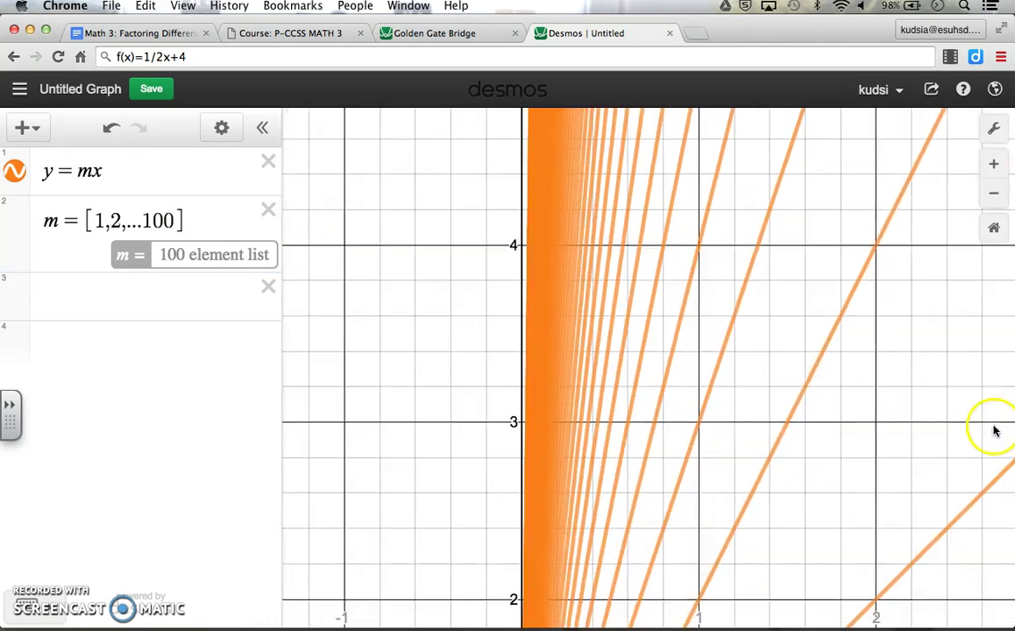
{"action": "scroll", "coordinate": [995, 426], "scroll_direction": "up", "scroll_amount": 3}
{"action": "scroll", "coordinate": [745, 377], "scroll_direction": "up", "scroll_amount": 2}
{"action": "left_click_drag", "start_coordinate": [490, 247], "coordinate": [833, 325]}
{"action": "scroll", "coordinate": [836, 326], "scroll_direction": "down", "scroll_amount": 2}
{"action": "scroll", "coordinate": [836, 326], "scroll_direction": "up", "scroll_amount": 2}
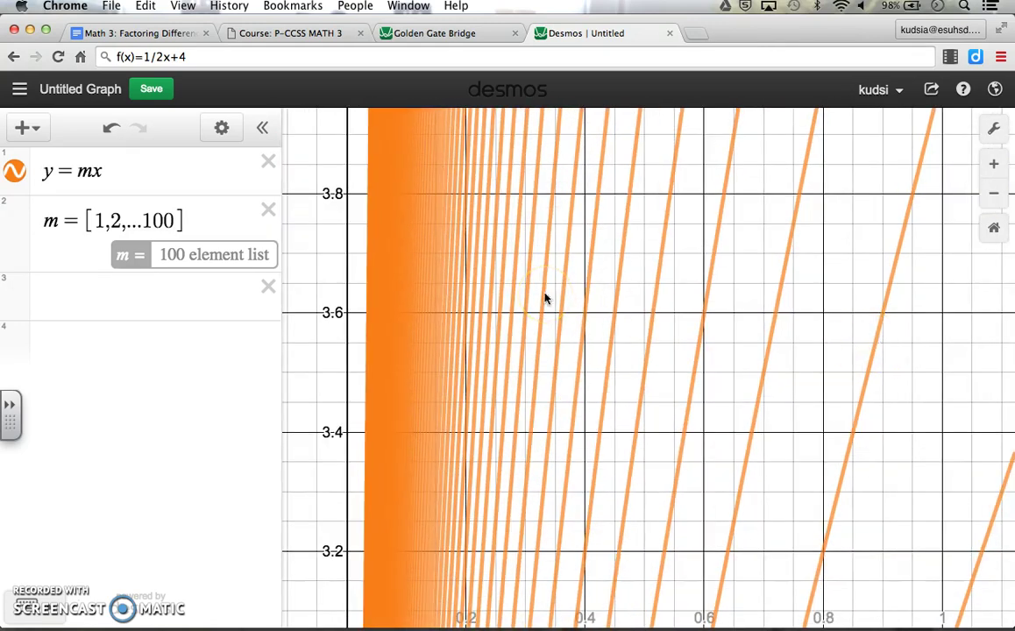
{"action": "scroll", "coordinate": [431, 214], "scroll_direction": "down", "scroll_amount": 1}
{"action": "scroll", "coordinate": [403, 230], "scroll_direction": "down", "scroll_amount": 2}
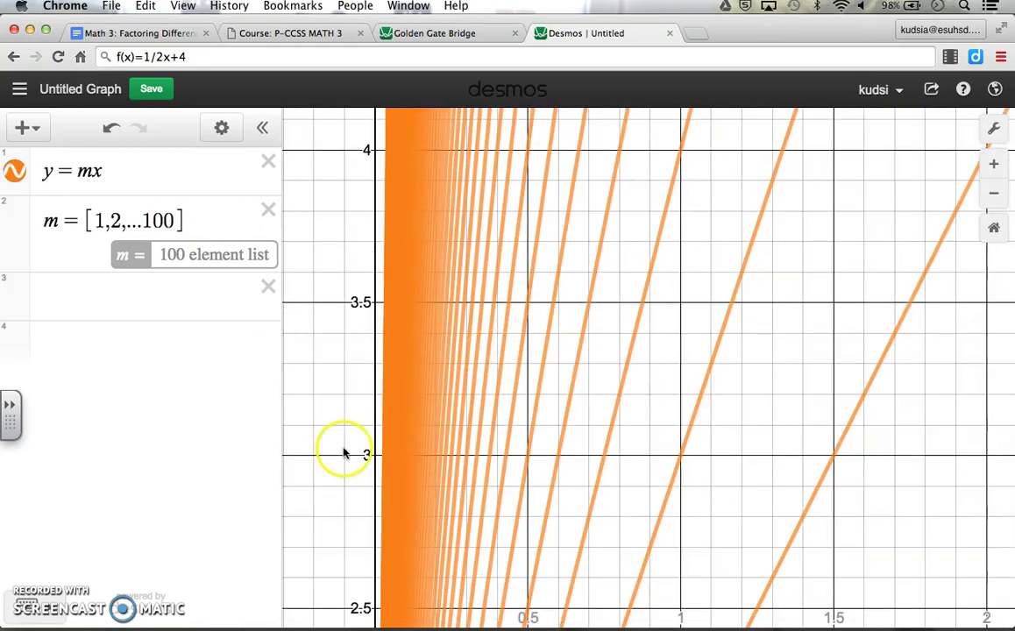
{"action": "scroll", "coordinate": [323, 480], "scroll_direction": "down", "scroll_amount": 1}
{"action": "scroll", "coordinate": [338, 503], "scroll_direction": "up", "scroll_amount": 5}
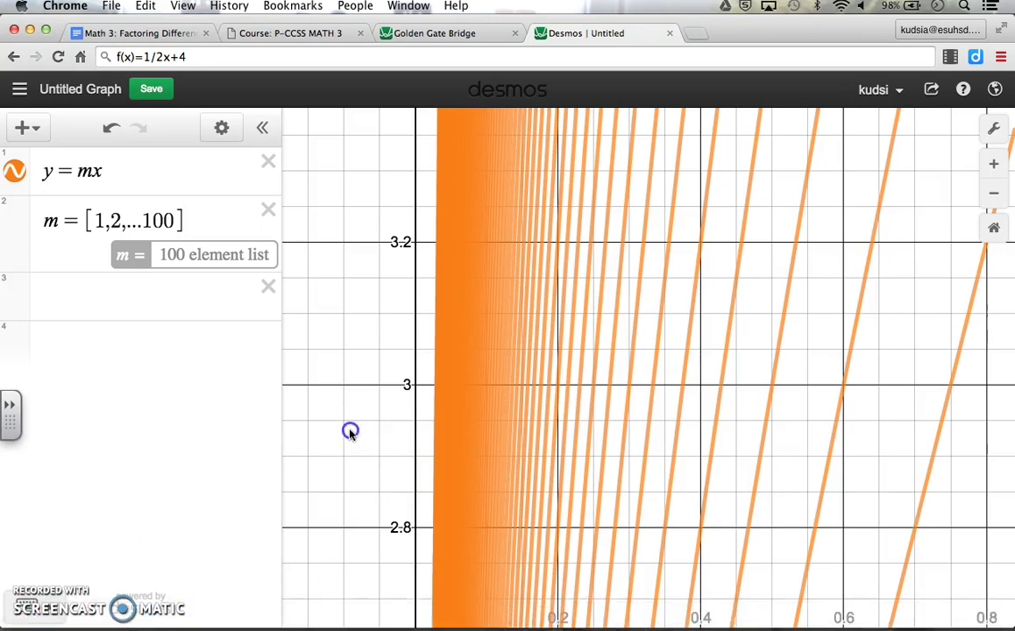
{"action": "scroll", "coordinate": [351, 431], "scroll_direction": "up", "scroll_amount": 3}
{"action": "scroll", "coordinate": [350, 433], "scroll_direction": "down", "scroll_amount": 3}
{"action": "scroll", "coordinate": [349, 435], "scroll_direction": "down", "scroll_amount": 5}
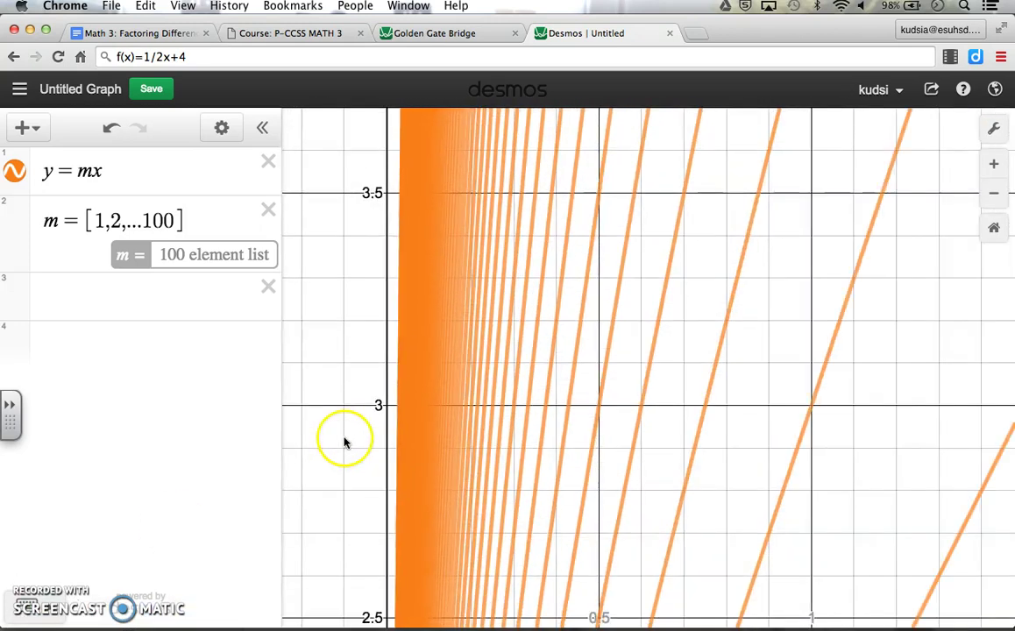
{"action": "scroll", "coordinate": [343, 418], "scroll_direction": "down", "scroll_amount": 2}
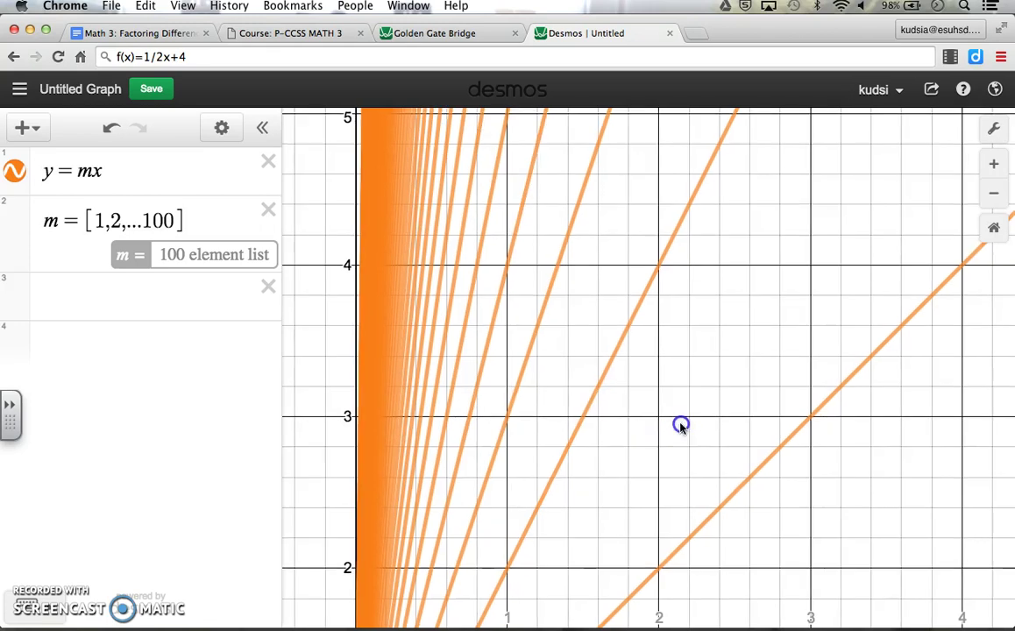
{"action": "left_click_drag", "start_coordinate": [680, 424], "coordinate": [704, 232]}
{"action": "left_click_drag", "start_coordinate": [675, 397], "coordinate": [718, 163]}
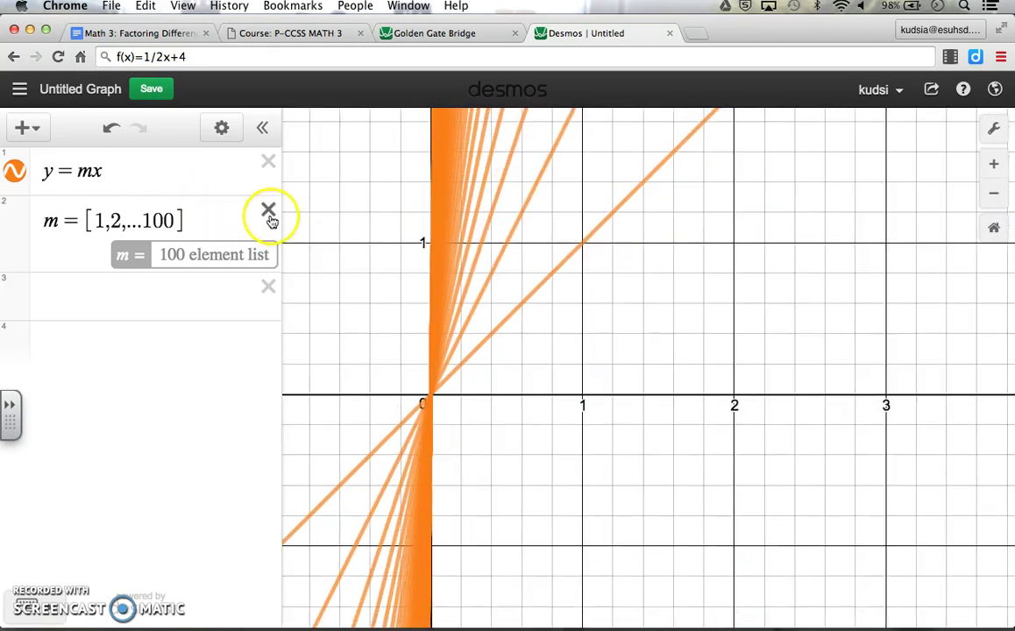
Step: Change row 1 to y = x + b, rename the list to b, and zoom out to all lines
{"action": "left_click", "coordinate": [91, 172]}
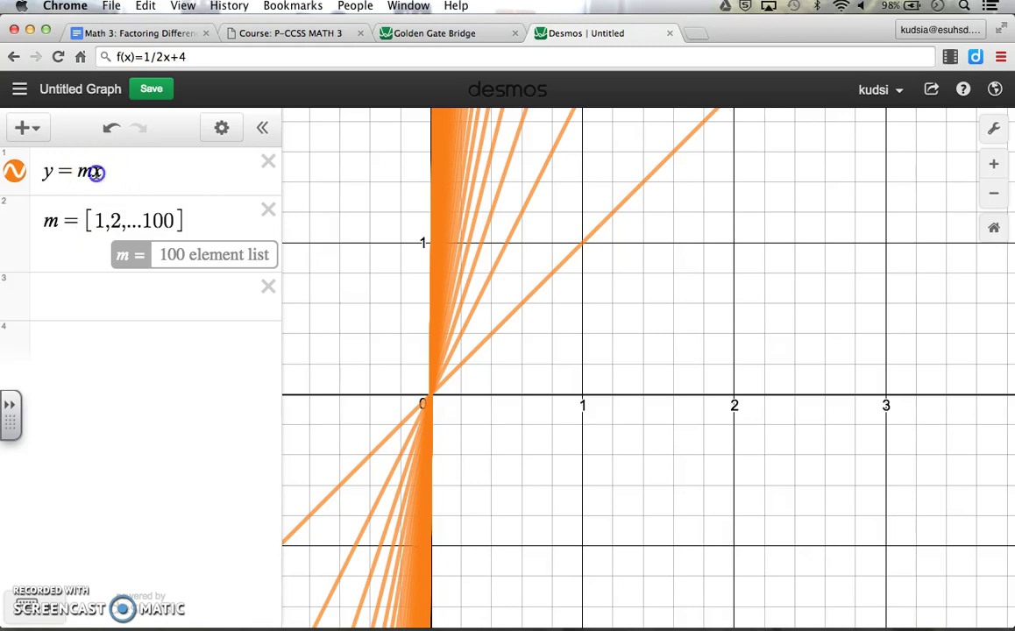
{"action": "key", "text": "BackSpace"}
{"action": "type", "text": "+1"}
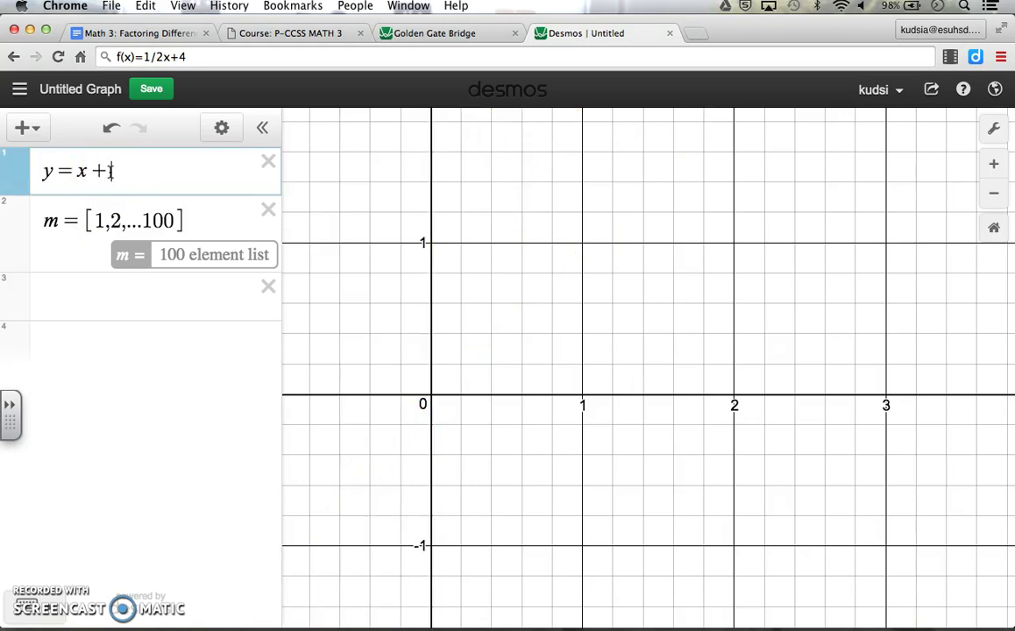
{"action": "type", "text": "bm"}
{"action": "key", "text": "BackSpace"}
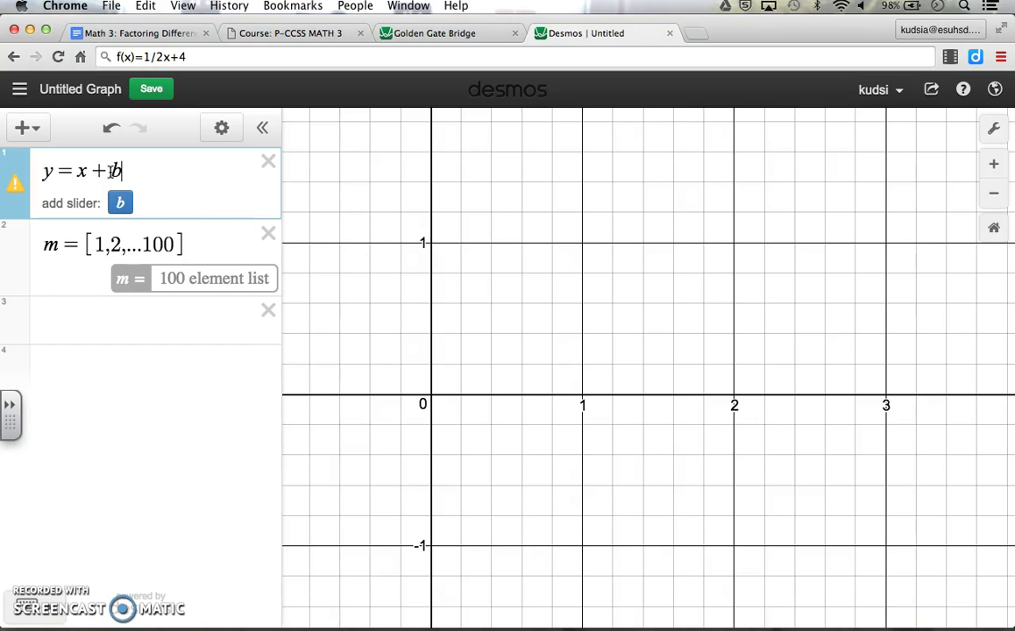
{"action": "left_click", "coordinate": [57, 245]}
{"action": "key", "text": "BackSpace"}
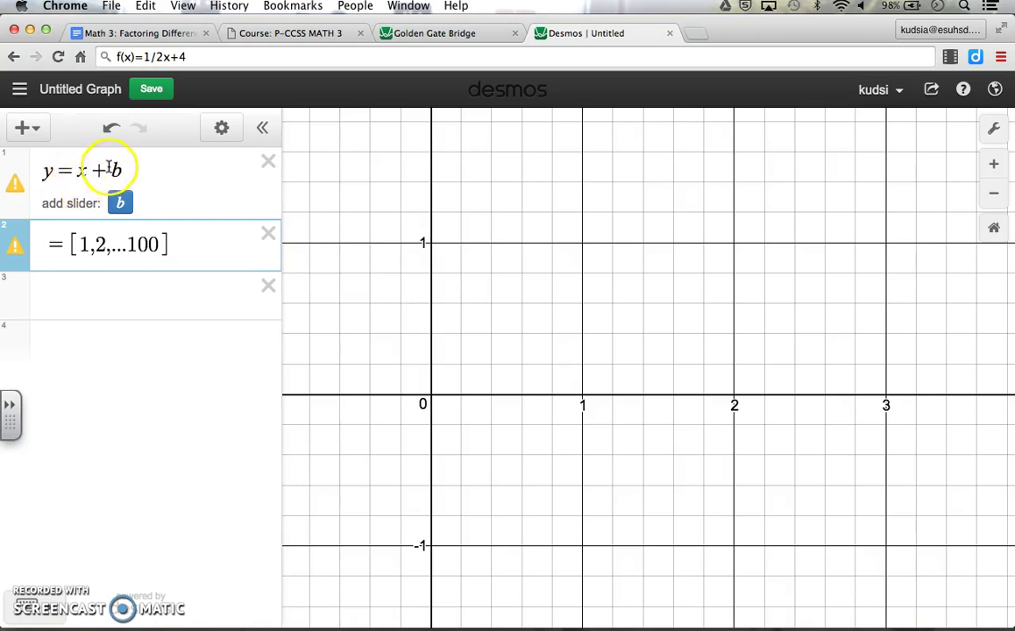
{"action": "type", "text": "b"}
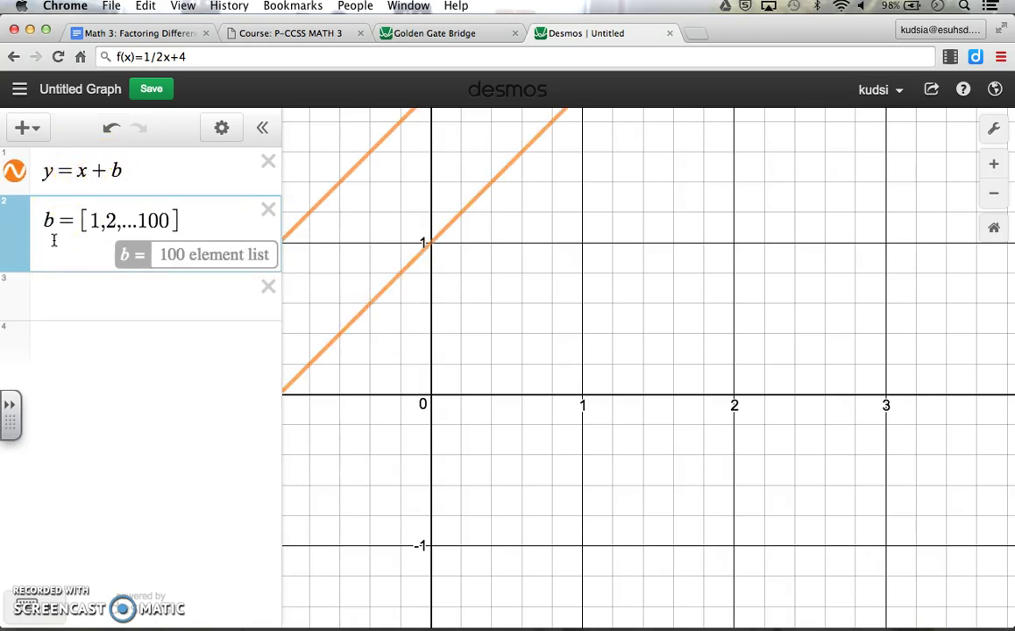
{"action": "left_click_drag", "start_coordinate": [530, 320], "coordinate": [626, 488]}
{"action": "scroll", "coordinate": [625, 488], "scroll_direction": "down", "scroll_amount": 10}
{"action": "scroll", "coordinate": [624, 488], "scroll_direction": "down", "scroll_amount": 3}
{"action": "left_click", "coordinate": [627, 479]}
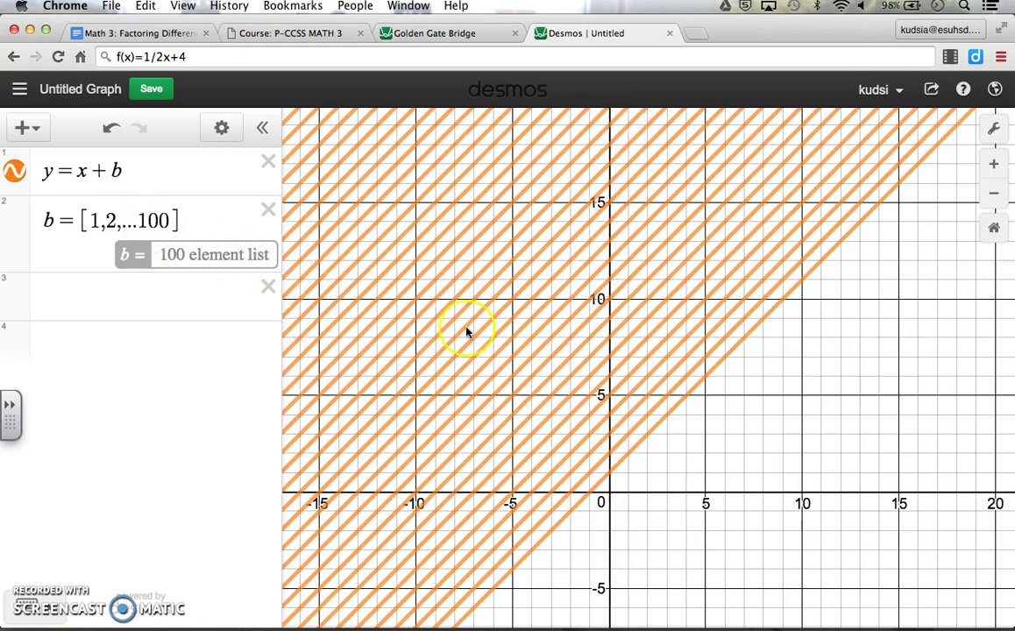
Step: Shorten b to [1,2,...10], make row 1 y = −x + b, and select that equation
{"action": "left_click", "coordinate": [166, 223]}
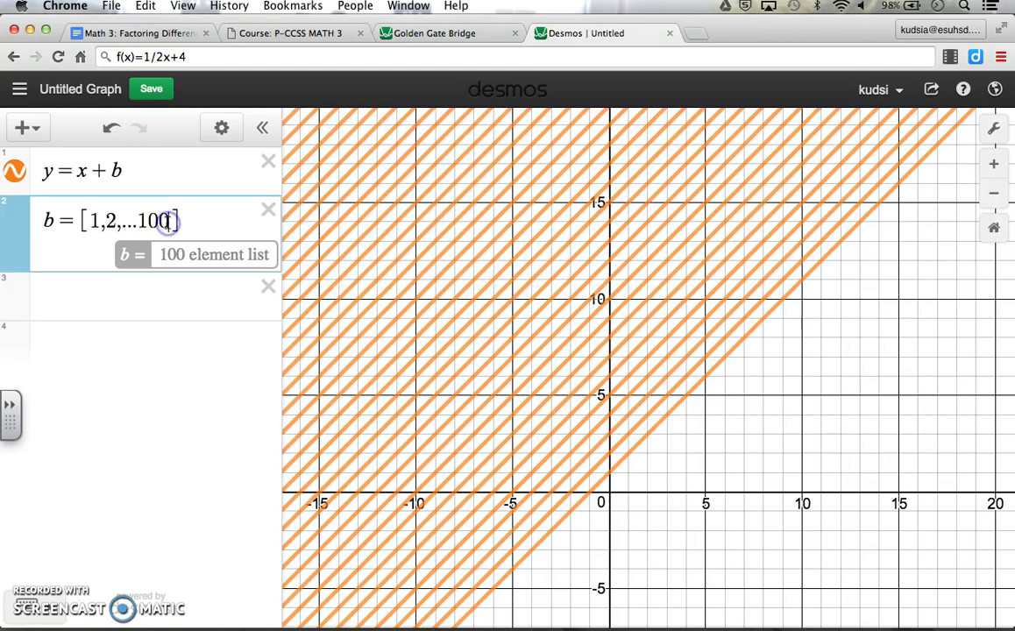
{"action": "key", "text": "BackSpace"}
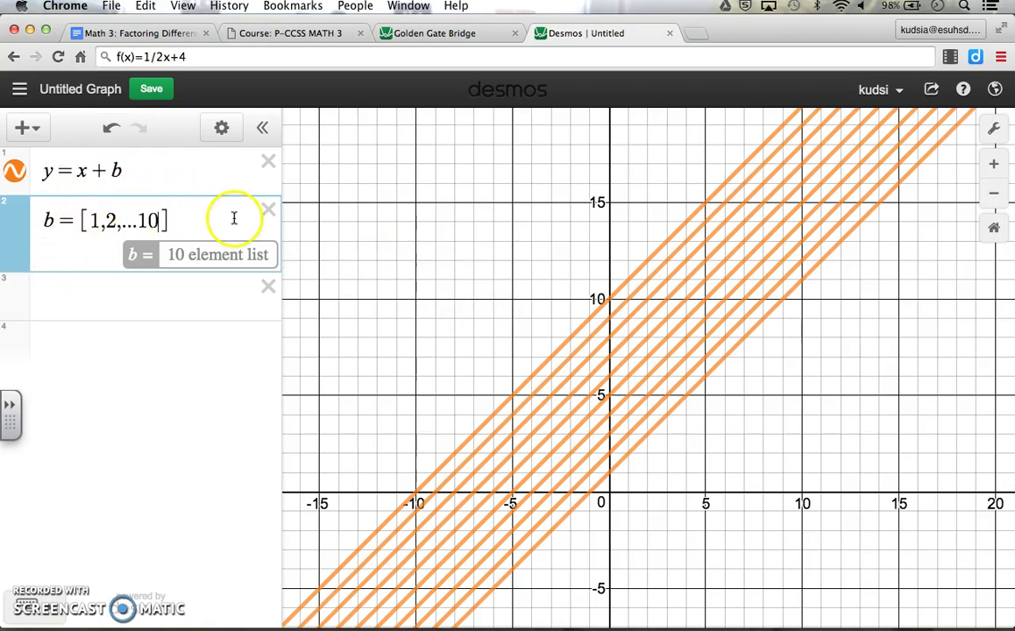
{"action": "left_click", "coordinate": [78, 171]}
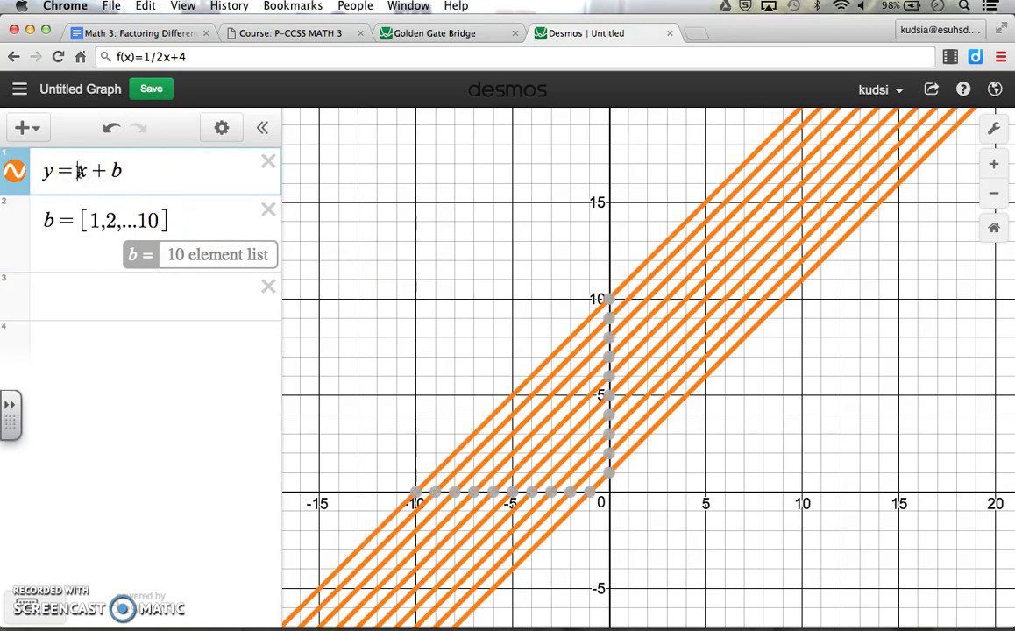
{"action": "type", "text": "= -"}
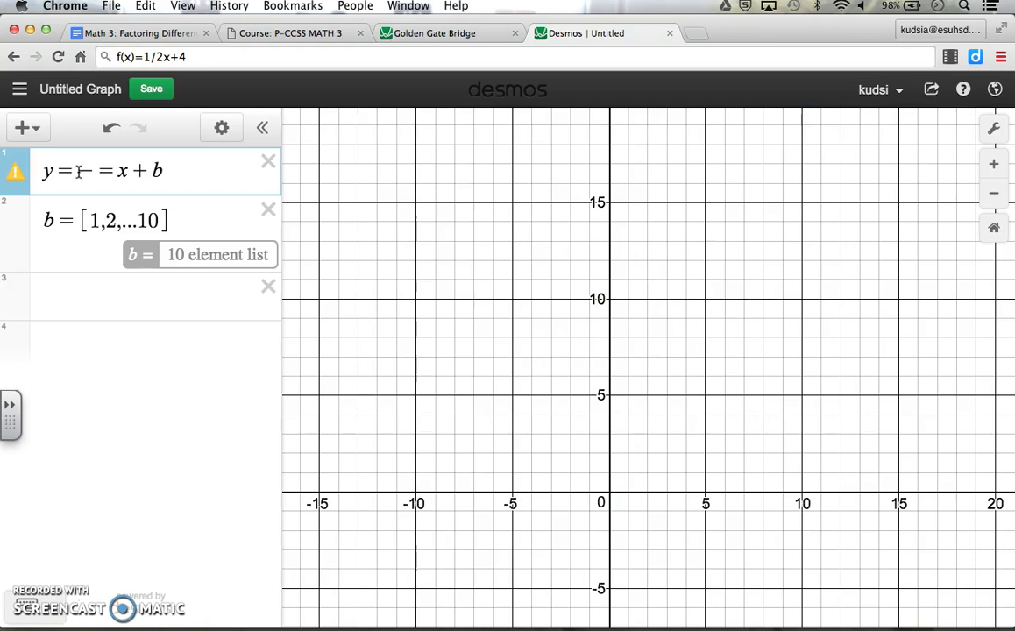
{"action": "key", "text": "BackSpace"}
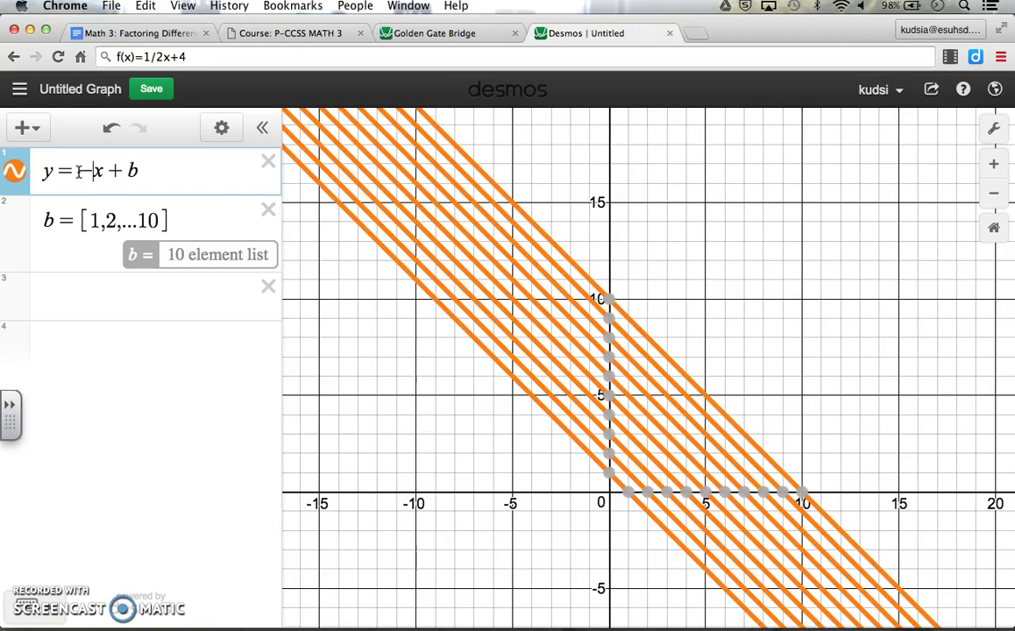
{"action": "key", "text": "BackSpace"}
{"action": "left_click", "coordinate": [104, 169]}
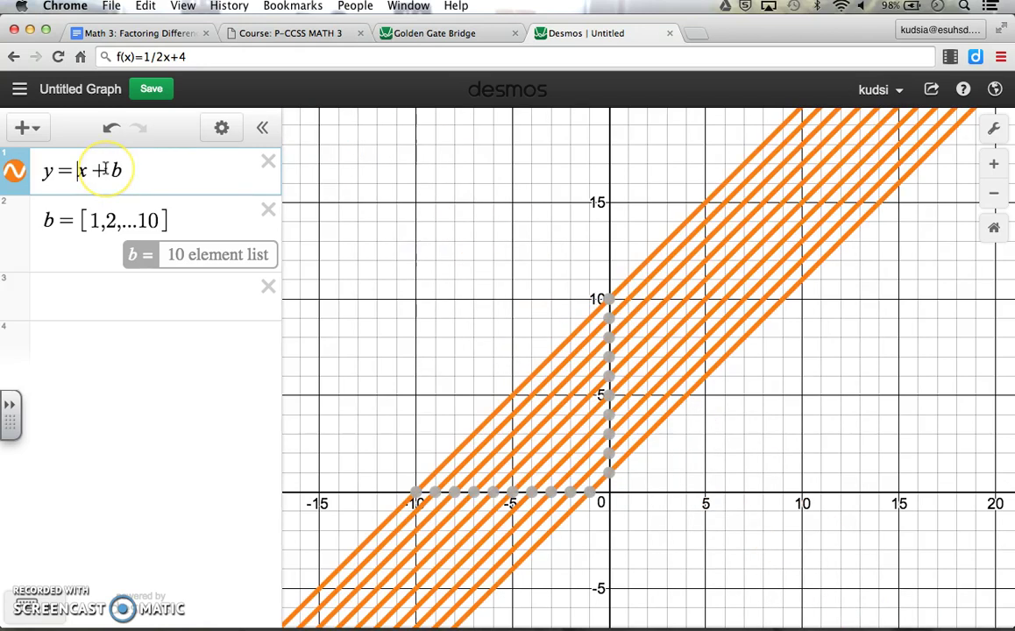
{"action": "type", "text": "-"}
{"action": "type", "text": "/"}
{"action": "key", "text": "BackSpace"}
{"action": "key", "text": "BackSpace"}
{"action": "type", "text": "-"}
{"action": "key", "text": "BackSpace"}
{"action": "type", "text": "-"}
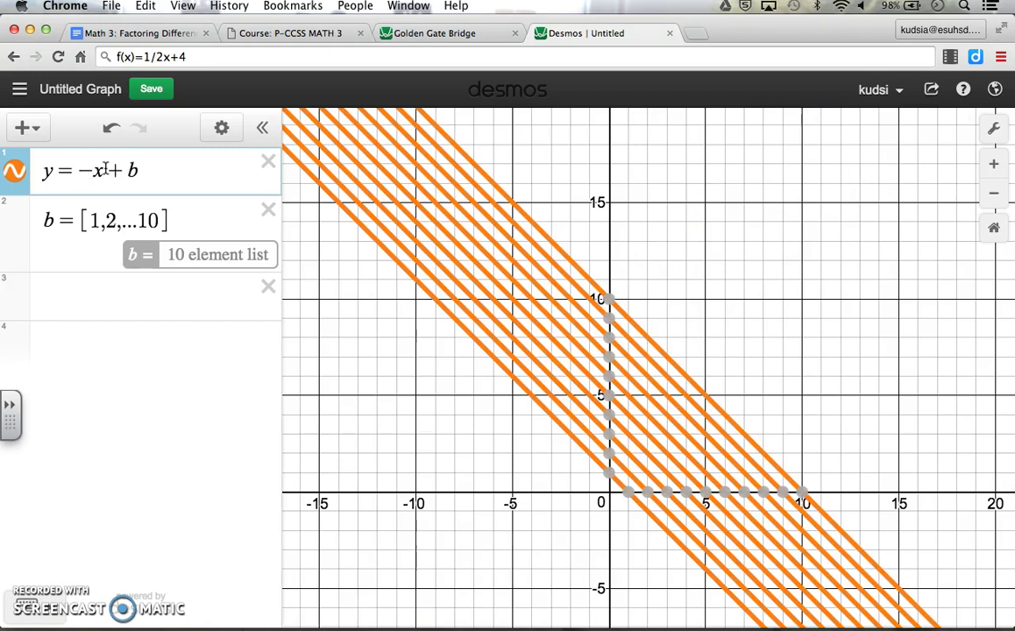
{"action": "left_click_drag", "start_coordinate": [140, 170], "coordinate": [36, 167]}
{"action": "key", "text": "ctrl+c"}
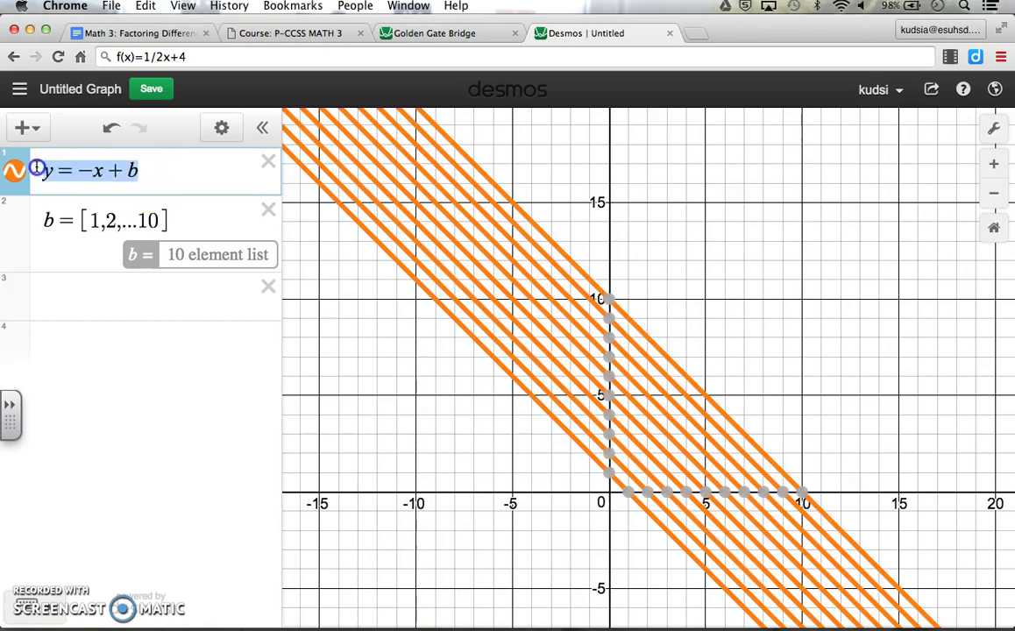
Step: Paste the equation into row 3 as y = x + b and center the crossing grid
{"action": "left_click", "coordinate": [82, 306]}
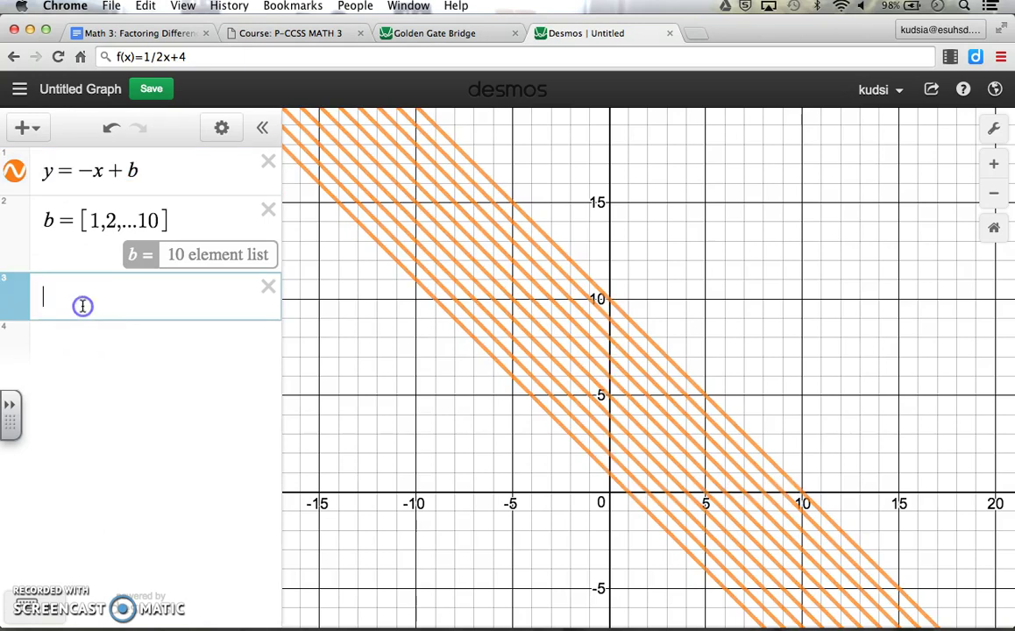
{"action": "key", "text": "ctrl+v"}
{"action": "left_click", "coordinate": [84, 296]}
{"action": "key", "text": "BackSpace"}
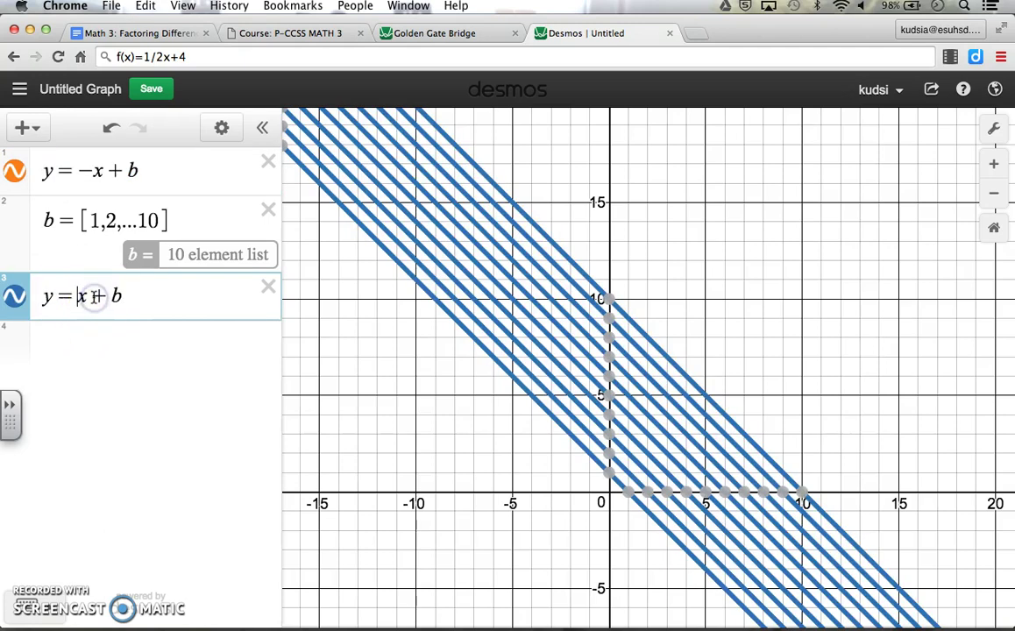
{"action": "left_click", "coordinate": [181, 296]}
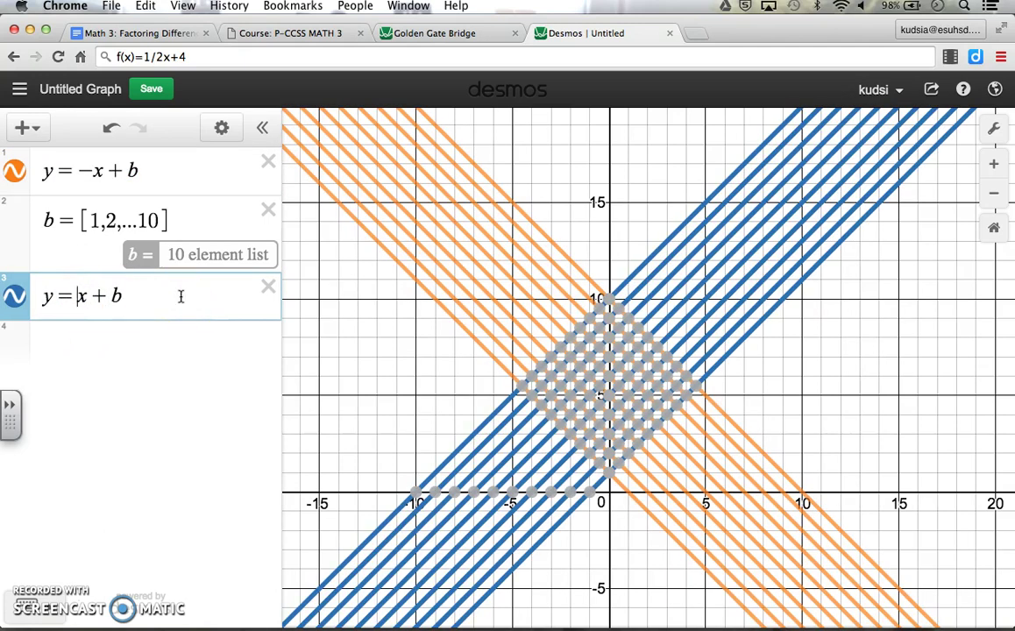
{"action": "scroll", "coordinate": [763, 379], "scroll_direction": "up", "scroll_amount": 5}
{"action": "left_click_drag", "start_coordinate": [833, 386], "coordinate": [963, 338]}
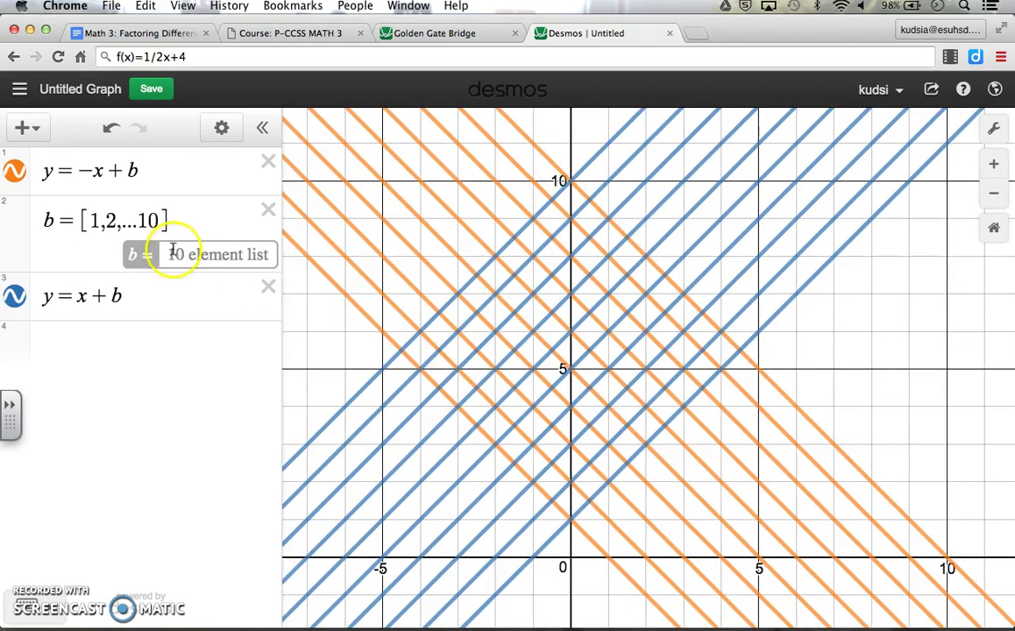